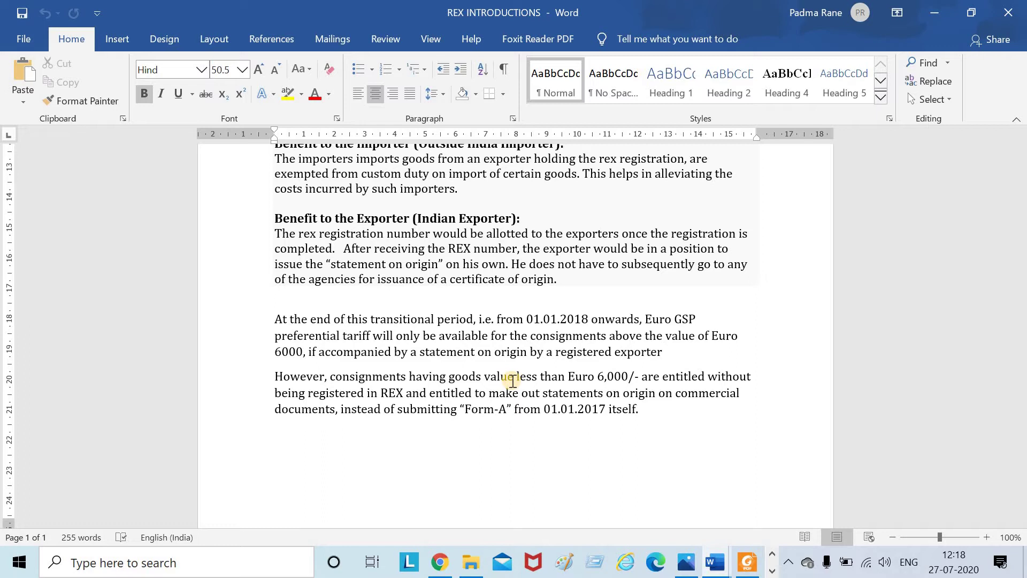
Review the REX introduction document from its title to the last paragraph and select "than Euro 6,000" there.
scroll(512, 380, up, 10)
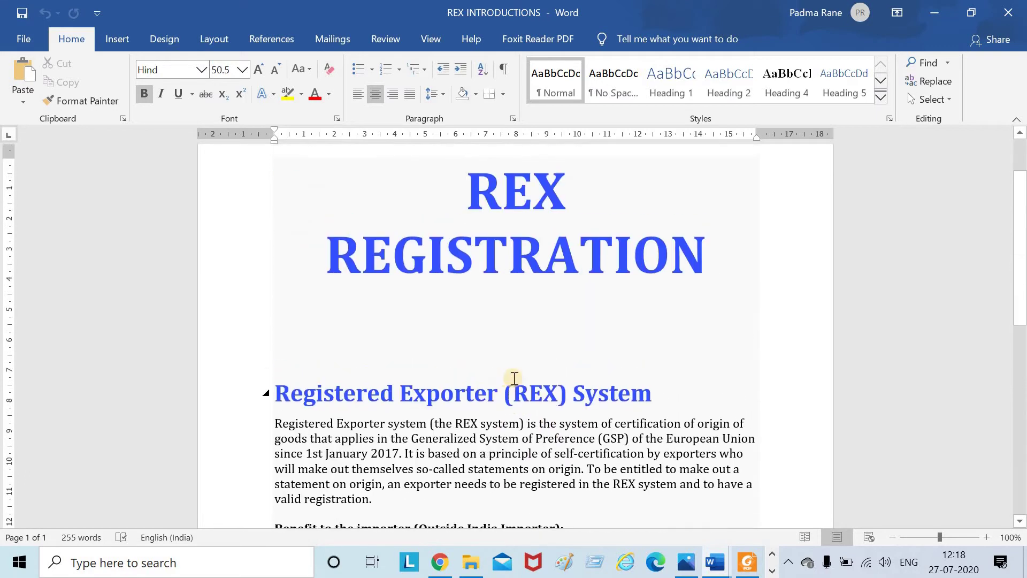
scroll(514, 380, down, 2)
scroll(515, 382, down, 3)
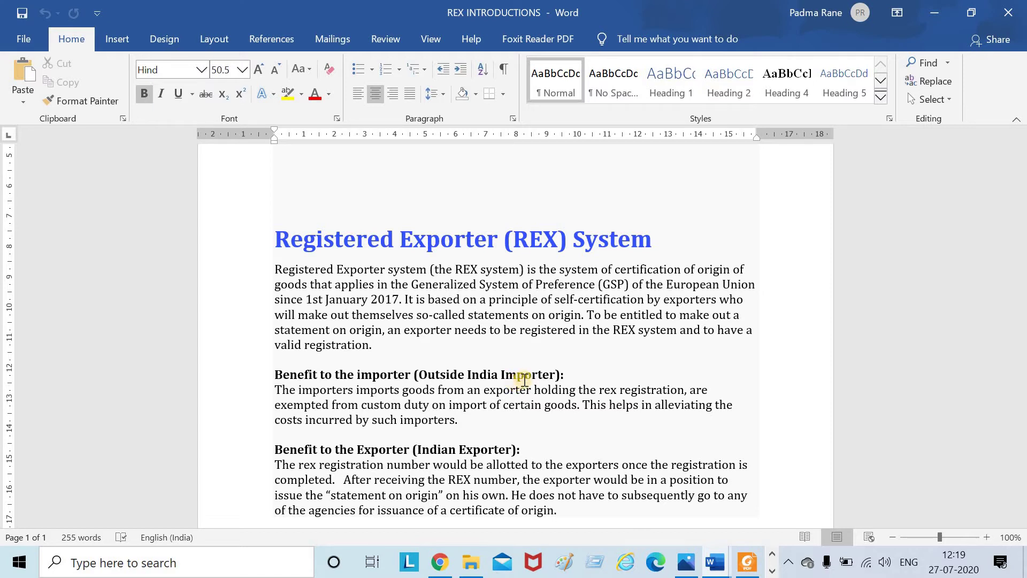
scroll(521, 379, down, 5)
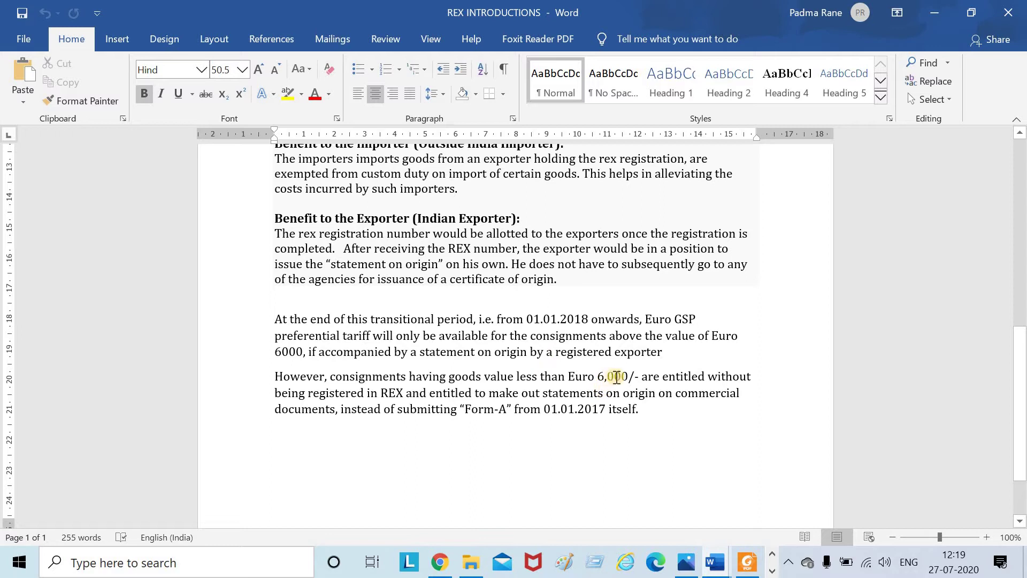
drag(614, 376, 549, 374)
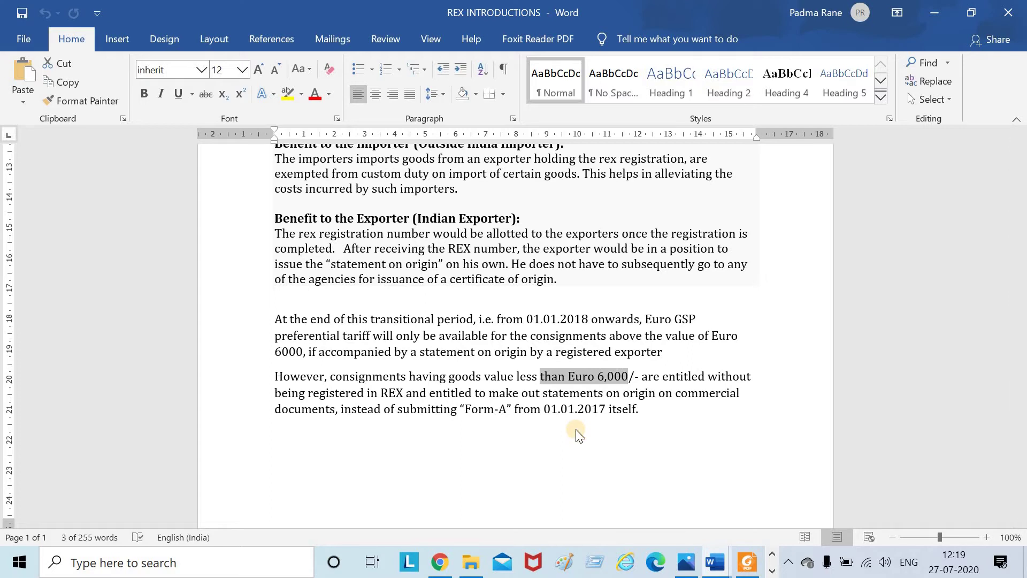
Switch to the Procedure_for_REX_registration document and point out the REX pre-application link under item 1.
key(alt+Tab)
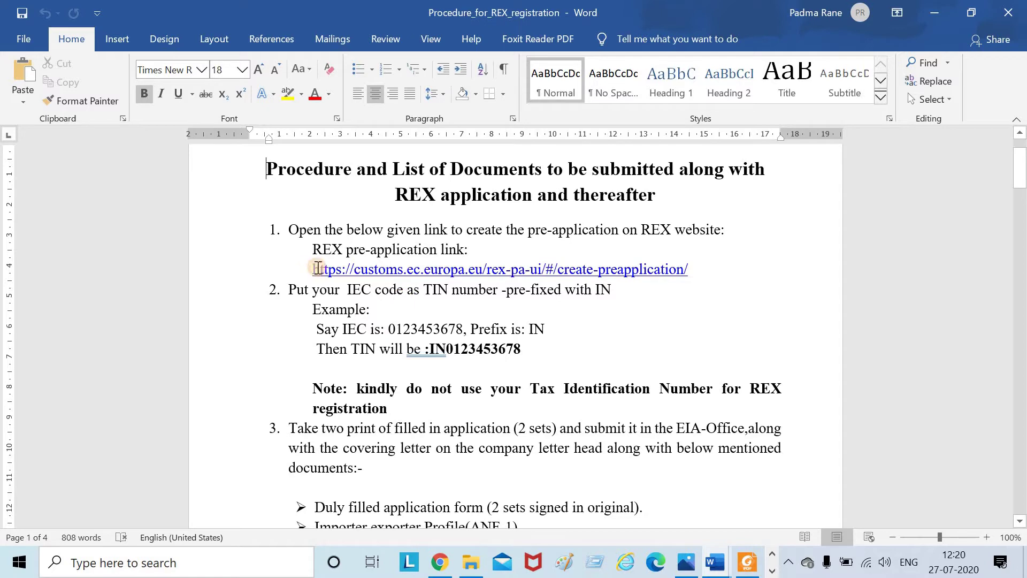
drag(309, 269, 702, 270)
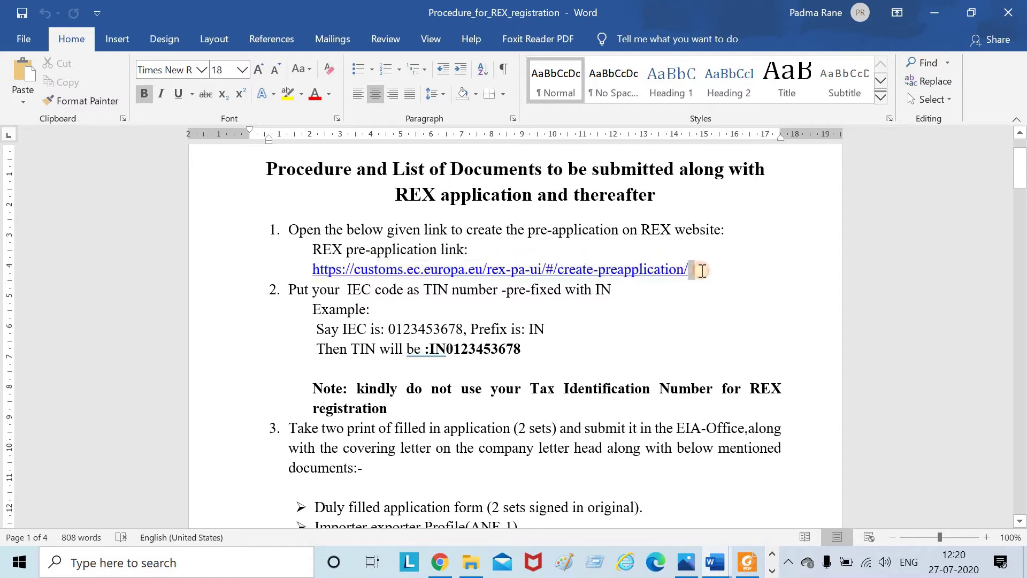
click(663, 312)
Switch to Foxit Reader and examine the date, subject and body of NOTIFICATION 51 9TH JAN 2018.pdf.
click(741, 571)
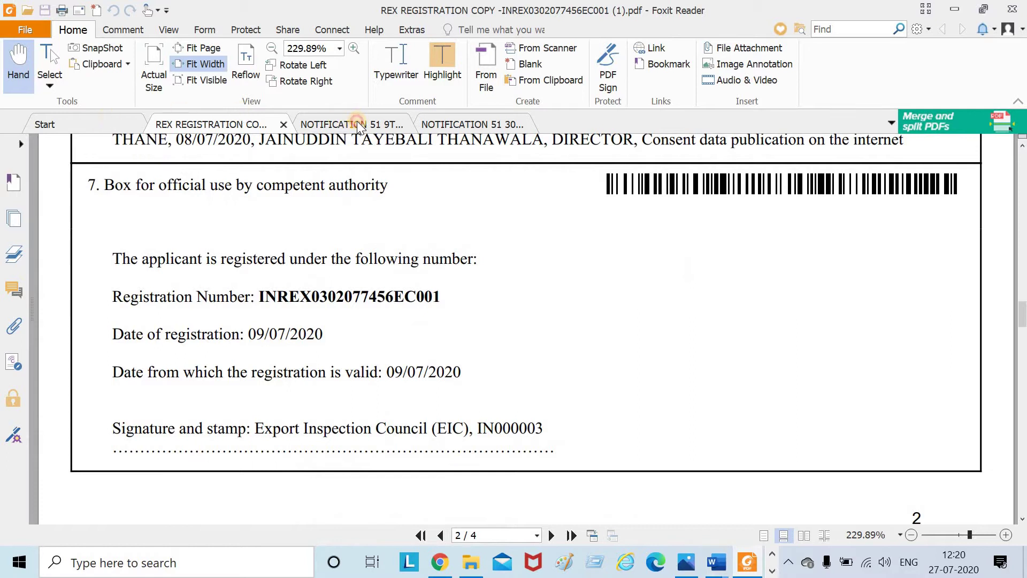
click(361, 124)
scroll(454, 203, down, 10)
scroll(456, 206, down, 1)
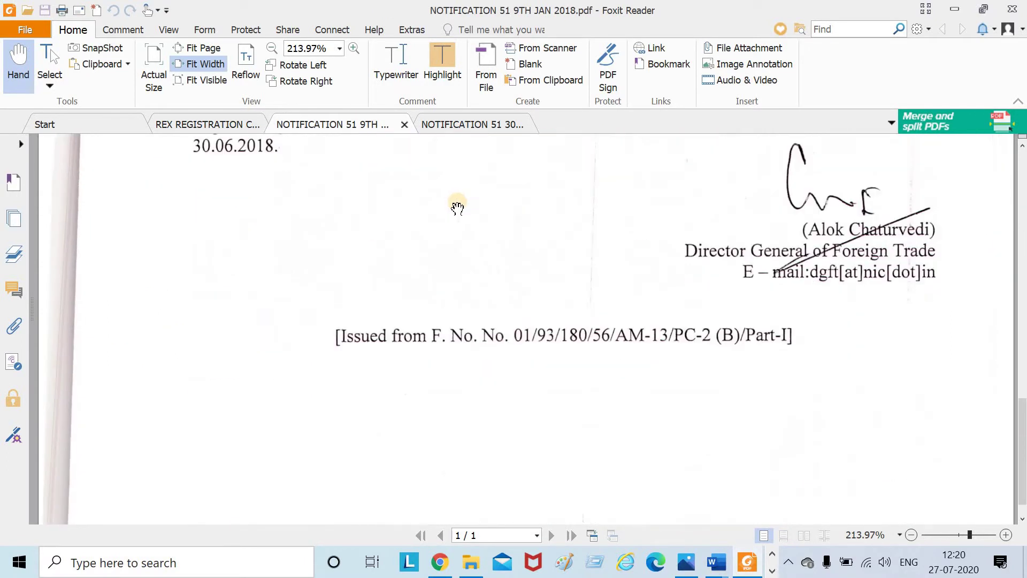
scroll(463, 201, up, 15)
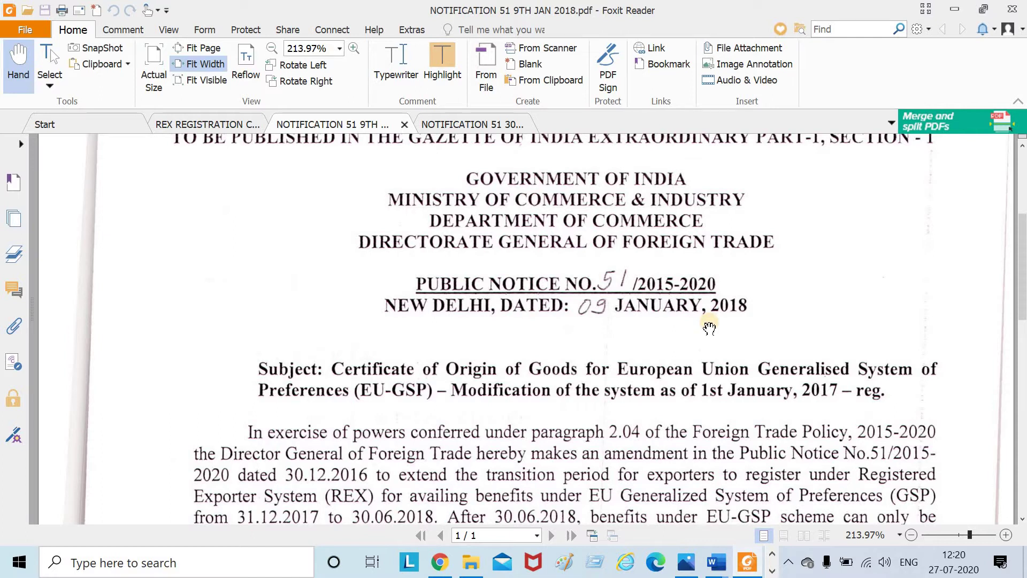
scroll(716, 337, down, 3)
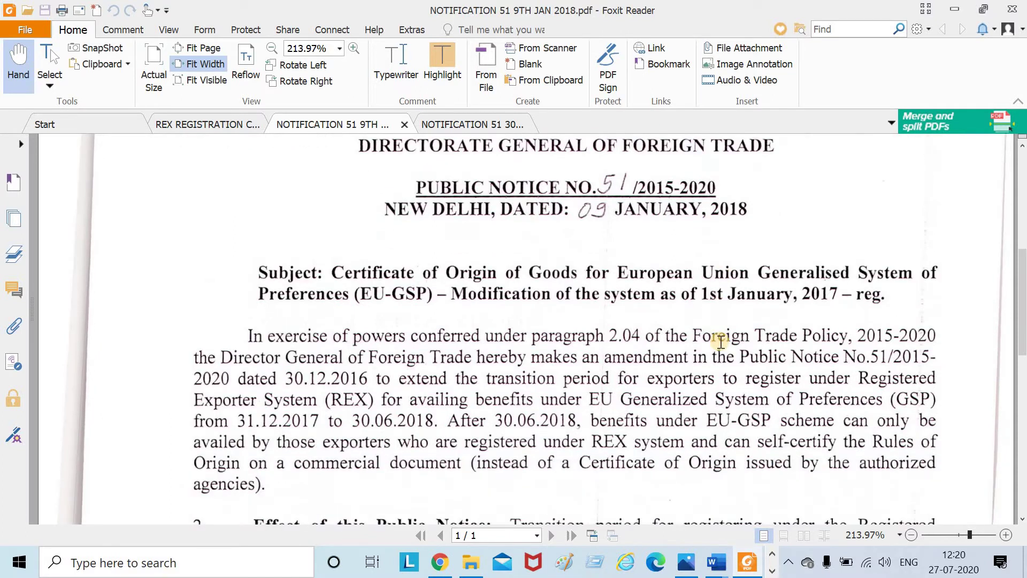
scroll(721, 343, down, 1)
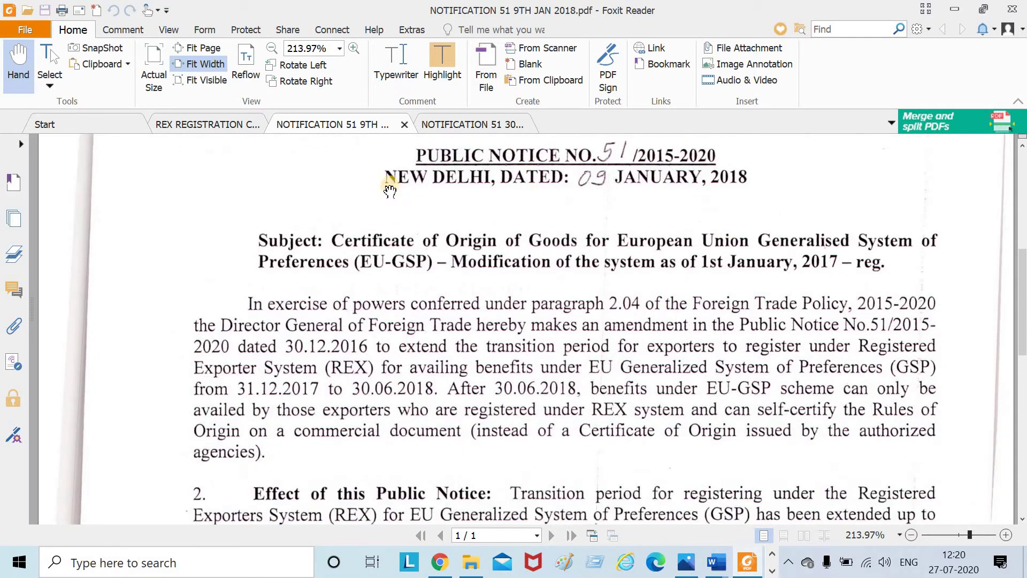
Read NOTIFICATION 51 30TH DEC 2016.pdf from its first page through to the URL under section 1.5.
click(486, 124)
scroll(1022, 262, up, 5)
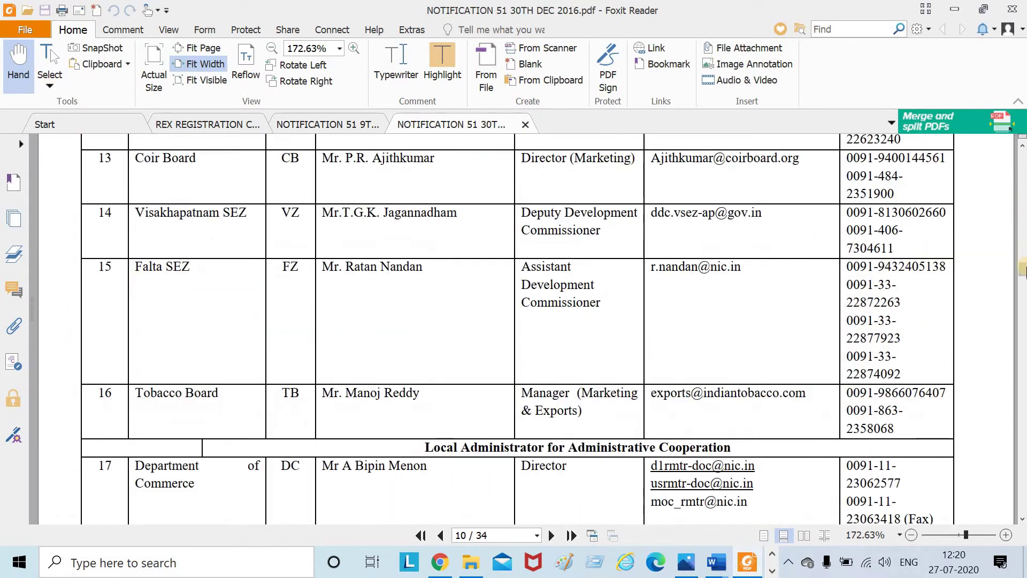
drag(1026, 269, 1025, 141)
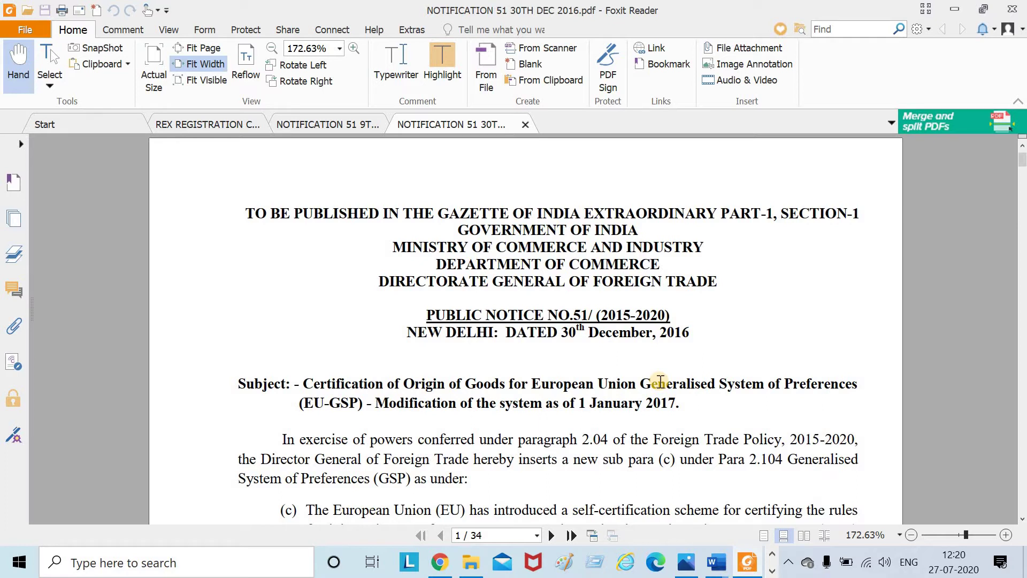
scroll(660, 380, down, 15)
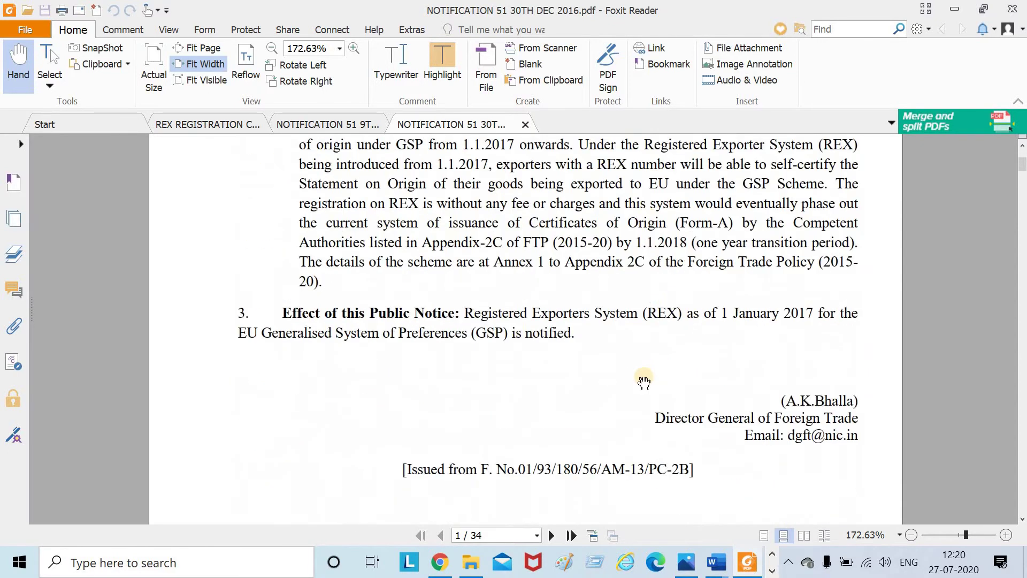
scroll(641, 380, down, 20)
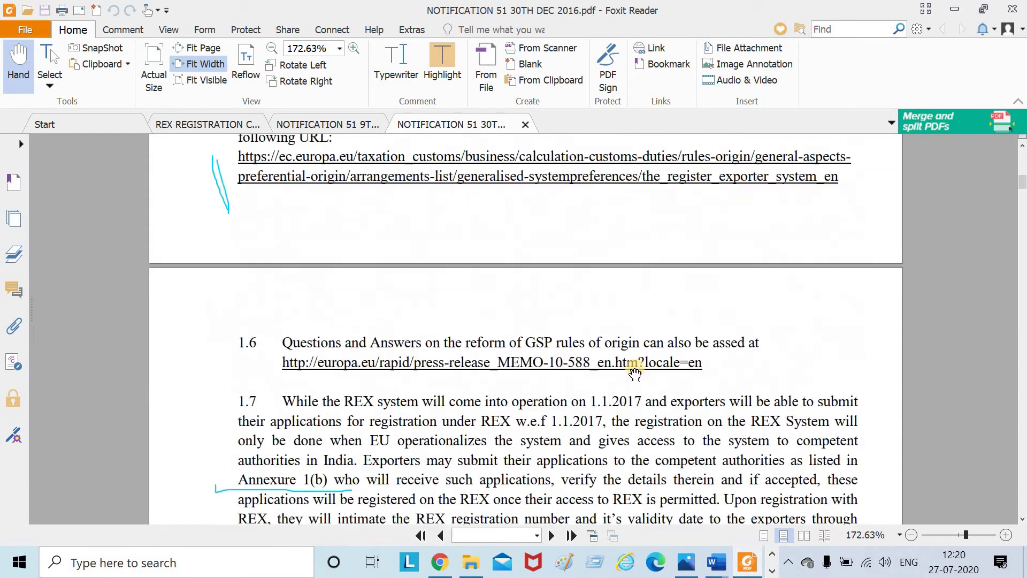
scroll(517, 362, up, 3)
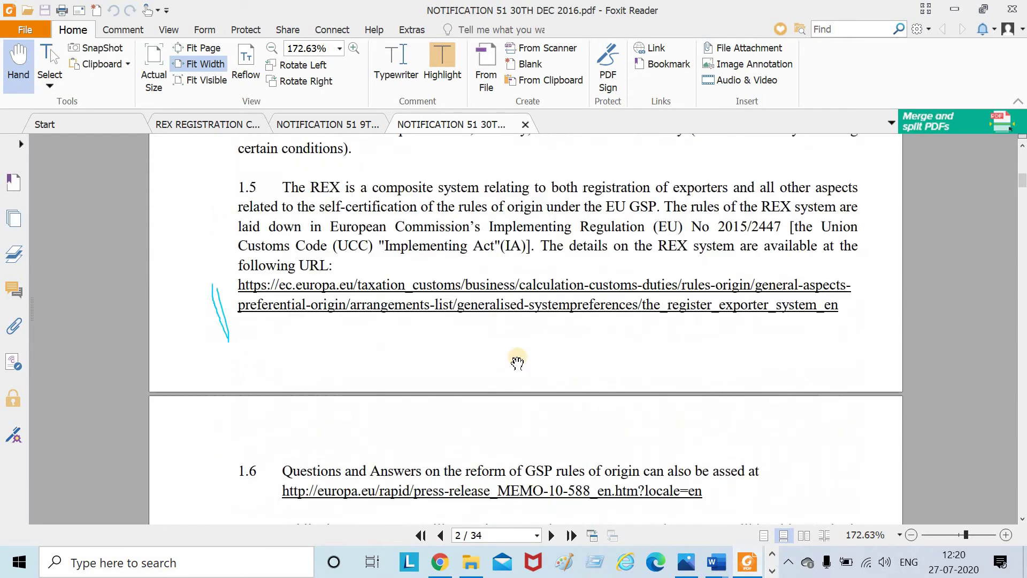
Follow the European Commission link in section 1.5, allow the connection to ec.europa.eu, and select the main heading of the web page.
click(464, 304)
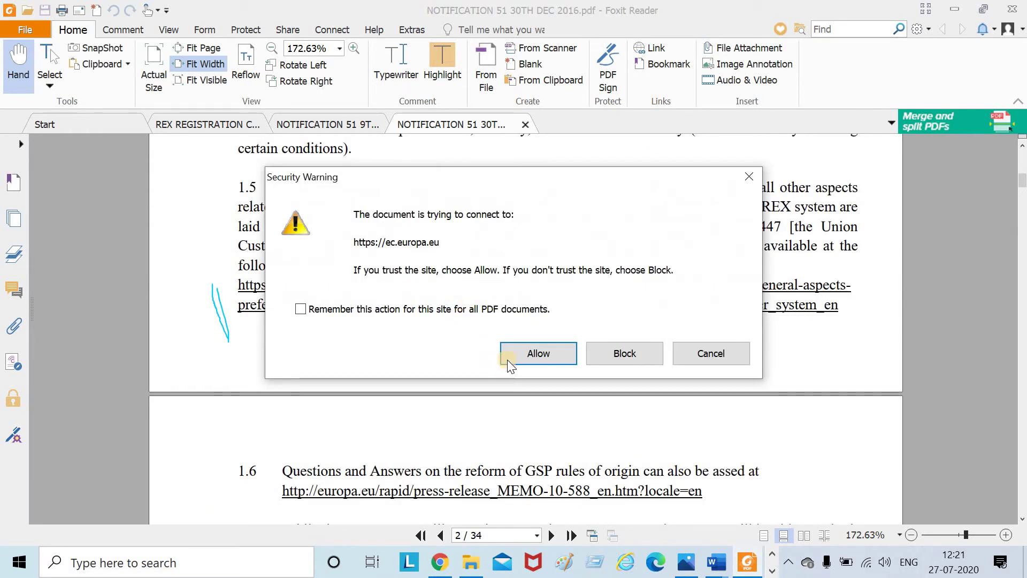
click(517, 357)
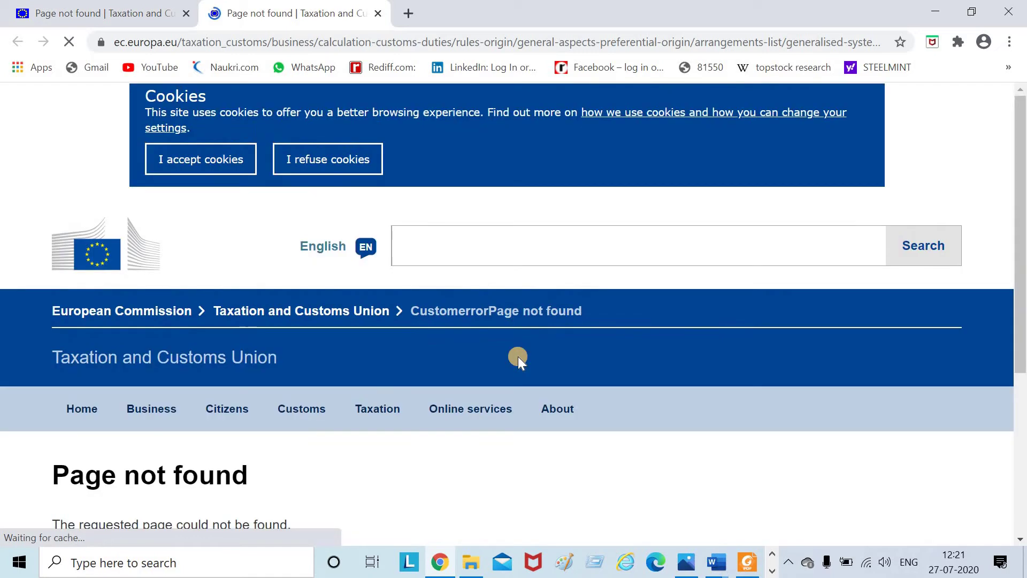
scroll(383, 374, down, 3)
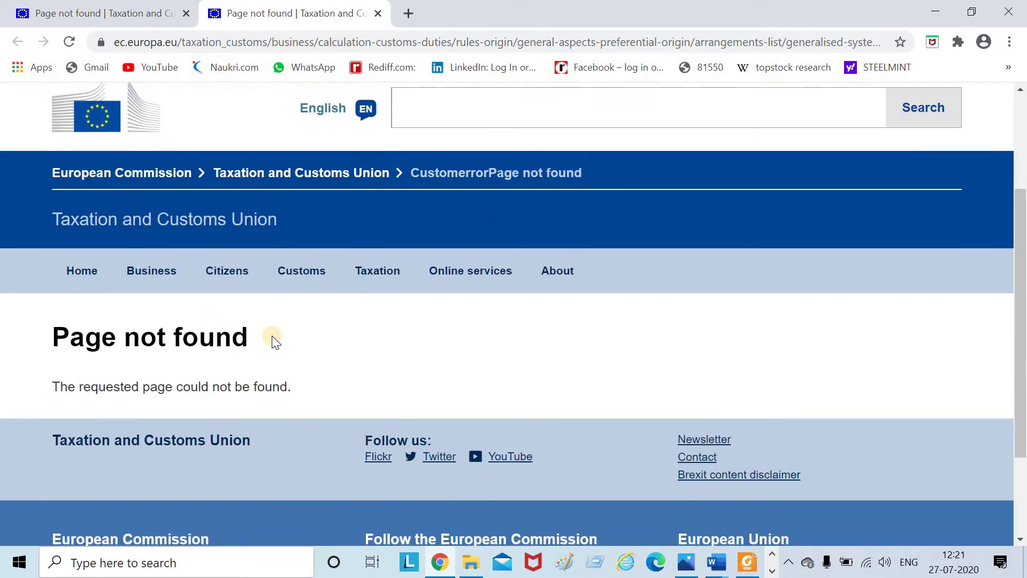
drag(271, 337, 52, 345)
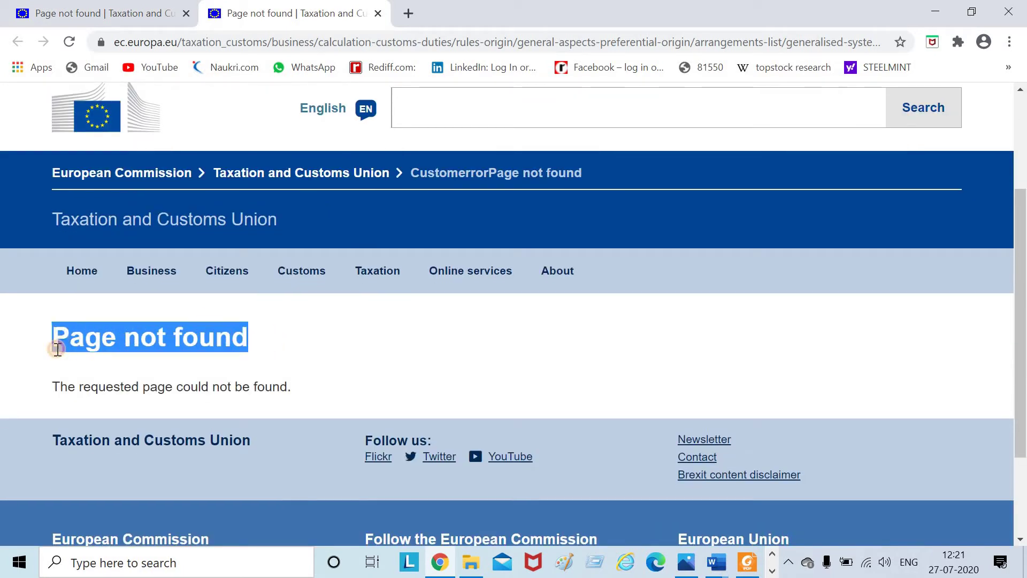
Return to the Procedure_for_REX_registration document in Word and select the IN prefix in the example TIN.
click(720, 570)
click(851, 509)
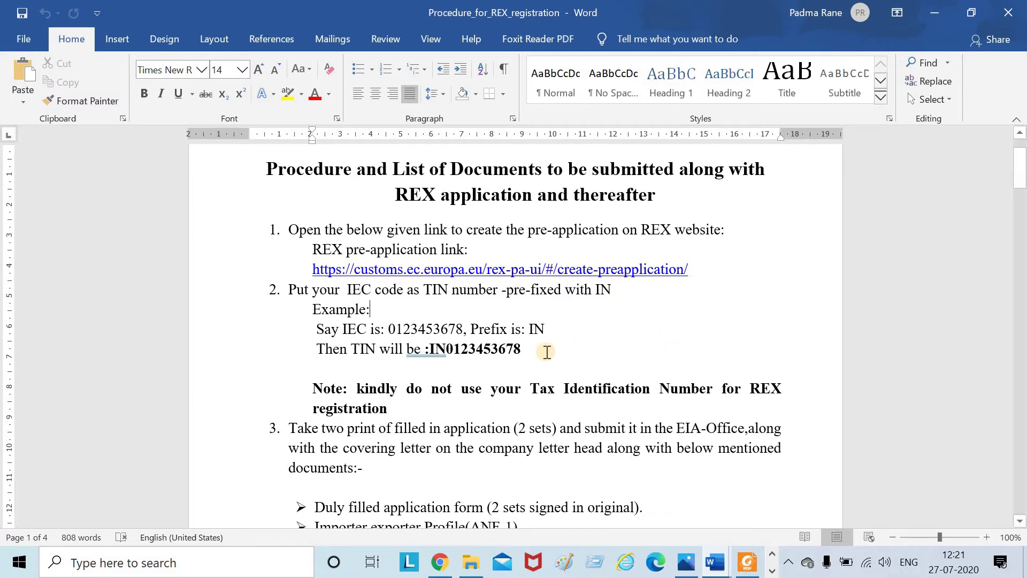
double_click(433, 348)
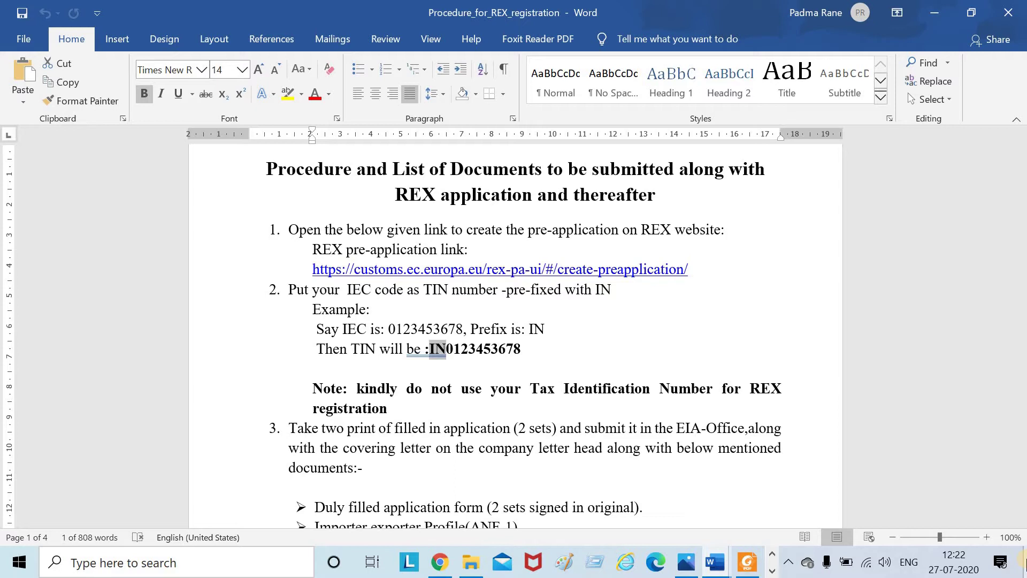
Switch to the Firefox window showing the REX pre-application creation confirmation.
key(alt+Tab)
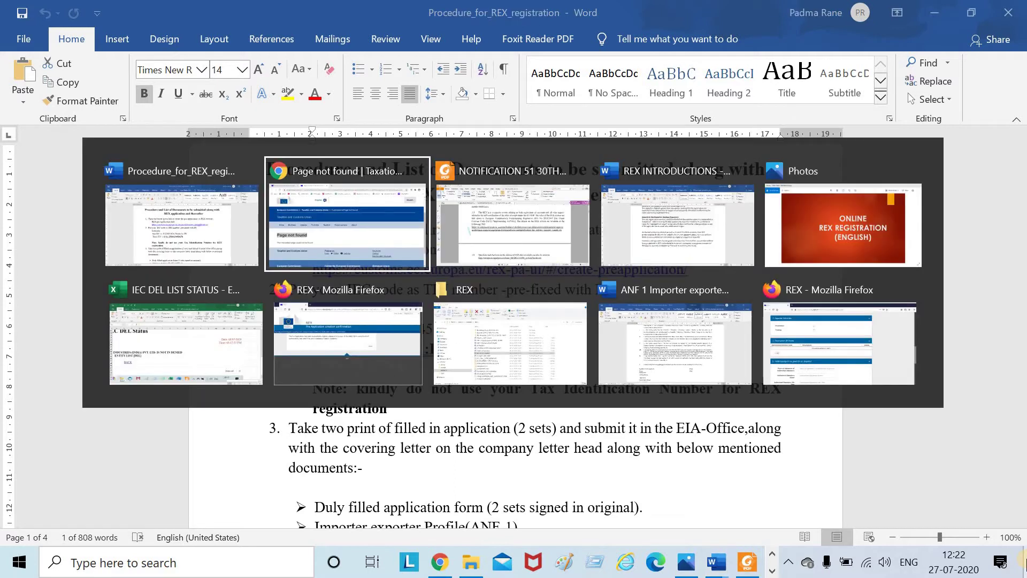
key(alt+Tab)
key(alt+Tab)
key(alt+Tab)
key(alt+Tab)
key(alt+Tab)
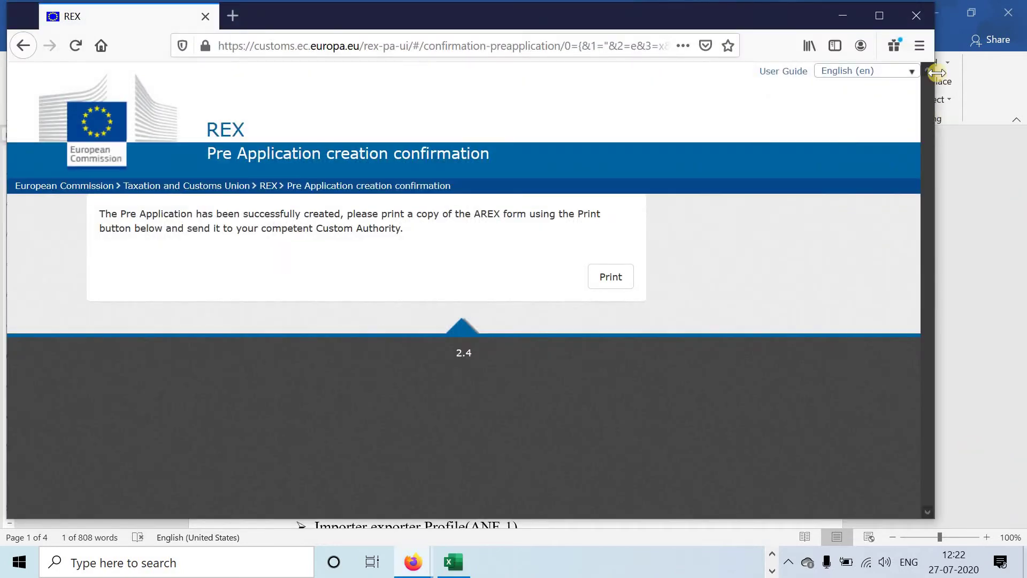
Reopen the REX Create Pre Application form from Firefox's recent history.
click(815, 51)
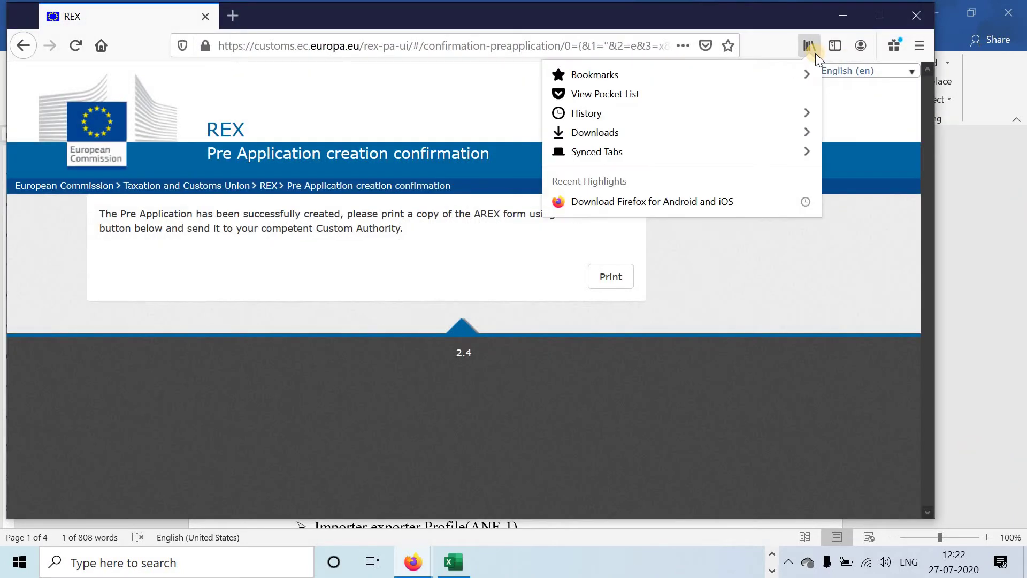
click(773, 114)
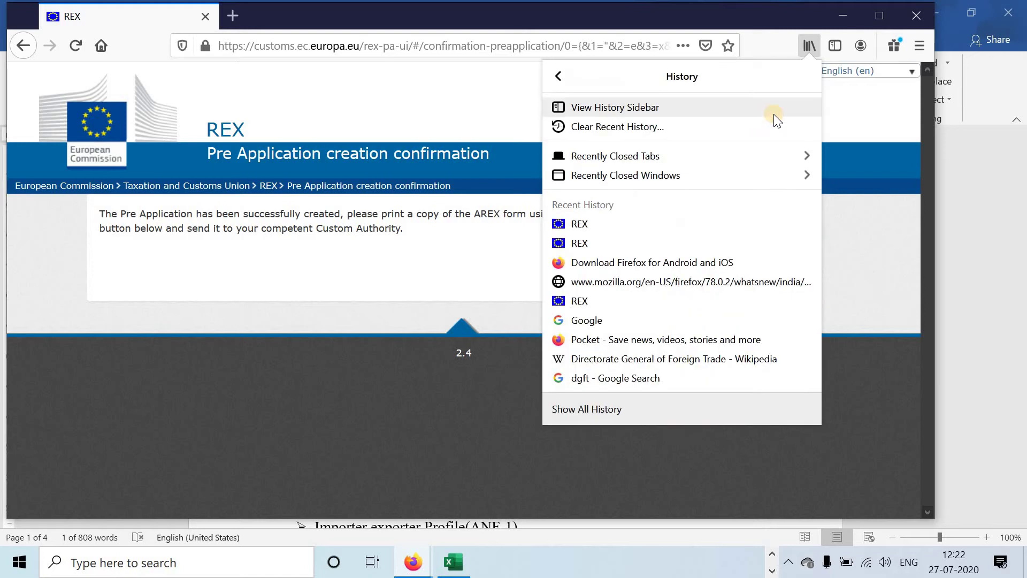
click(624, 239)
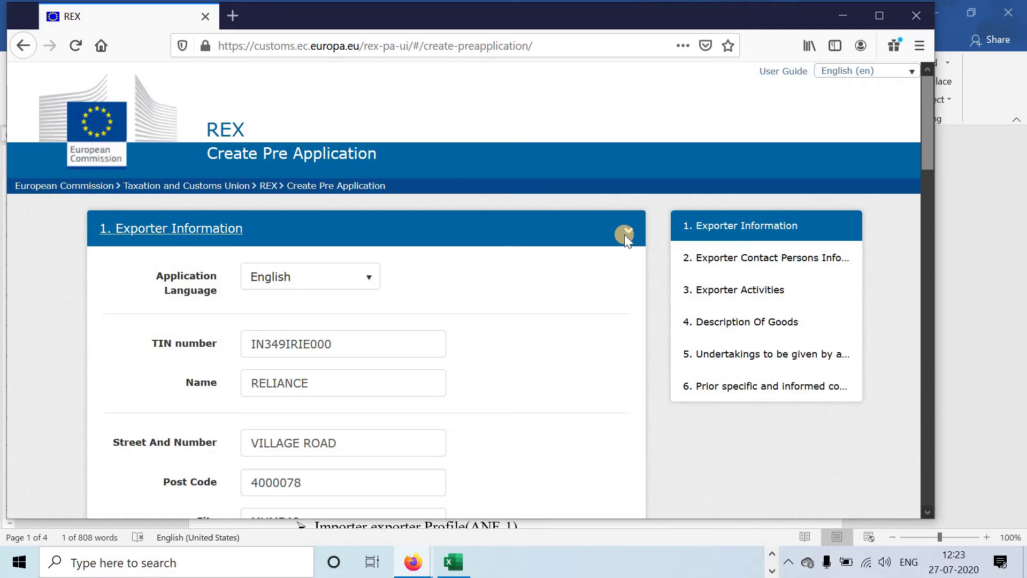
Look over the Exporter Information section, then examine the TIN number and its IN prefix.
scroll(388, 222, down, 4)
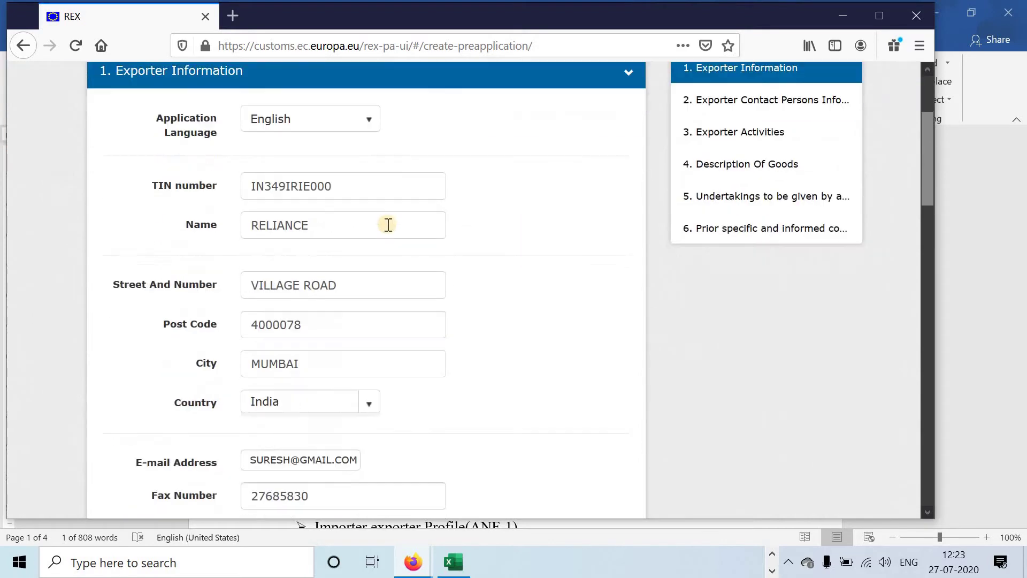
scroll(383, 230, up, 4)
scroll(348, 244, down, 1)
scroll(318, 249, down, 1)
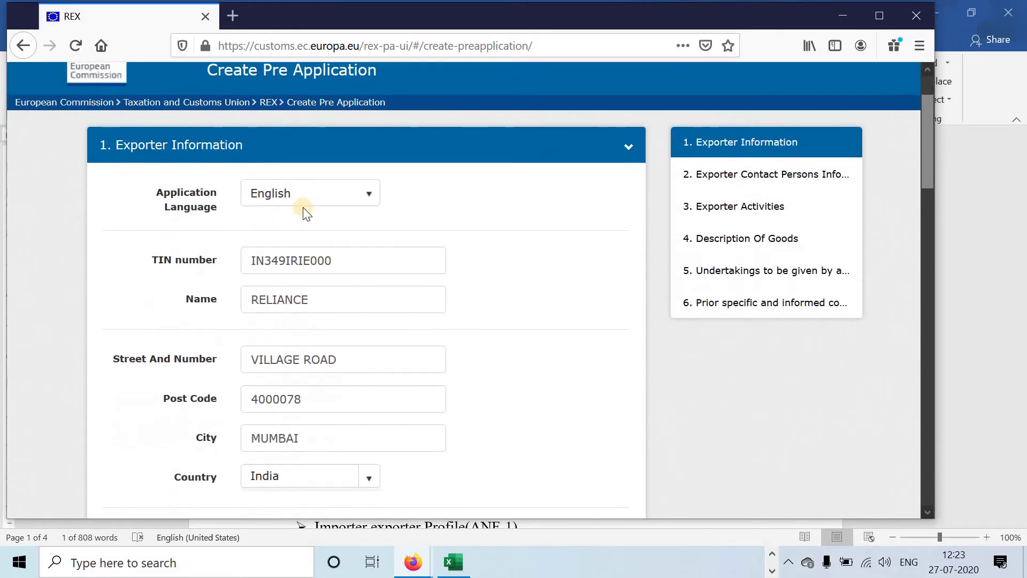
drag(333, 260, 238, 259)
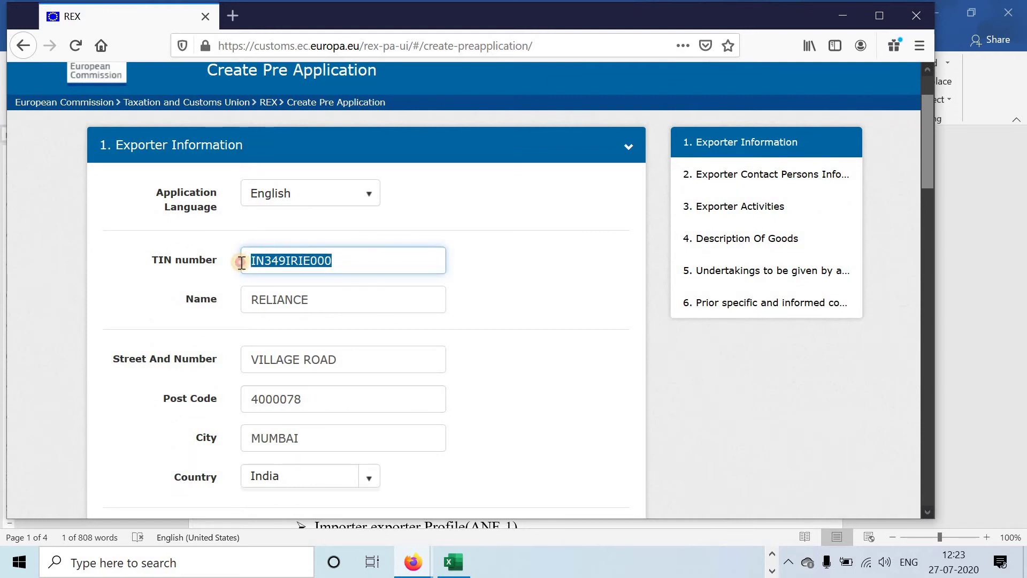
click(290, 262)
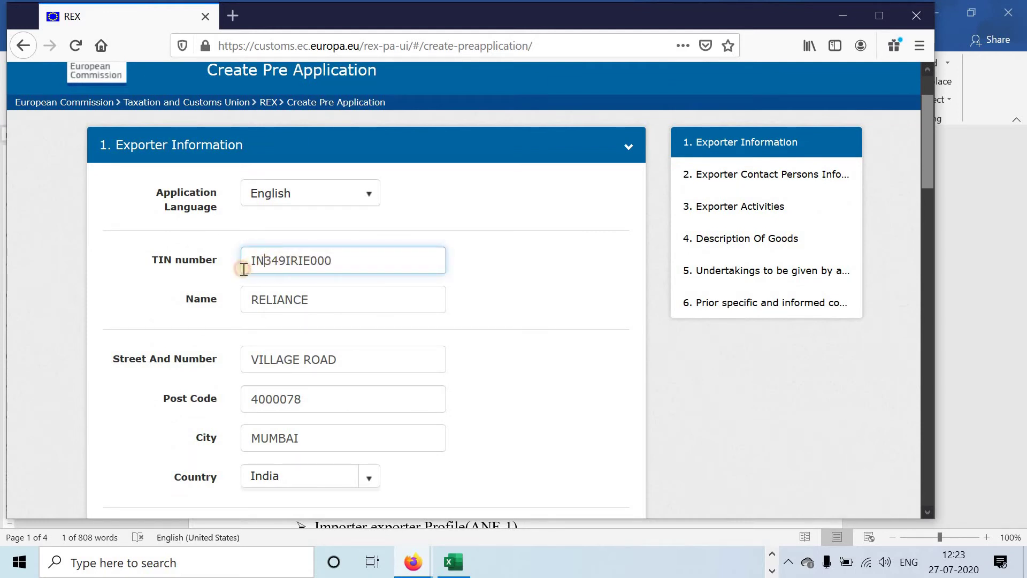
Go through the exporter's name, street, post code, city and country fields in the Exporter Information section.
click(337, 304)
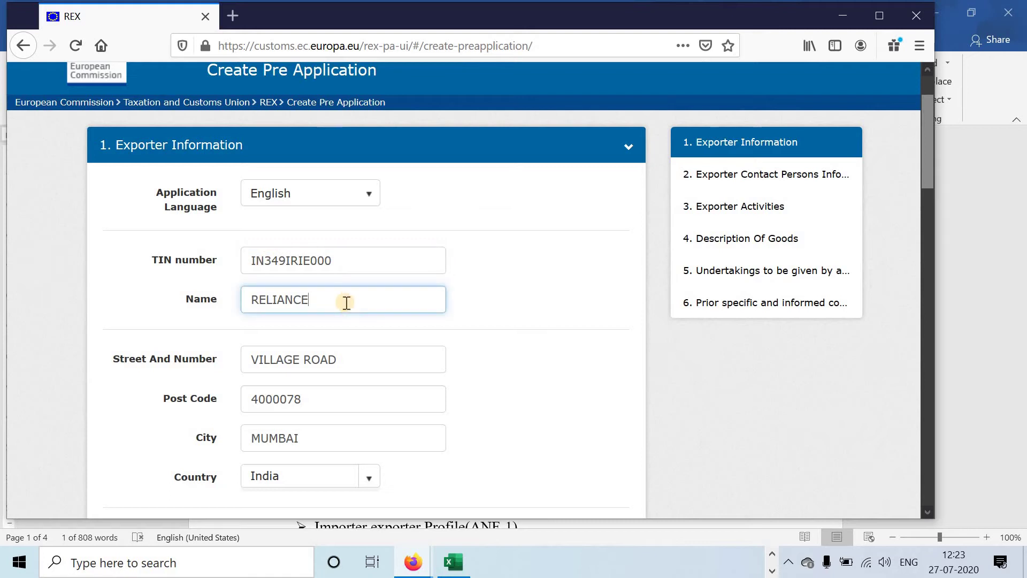
double_click(240, 299)
scroll(374, 298, down, 3)
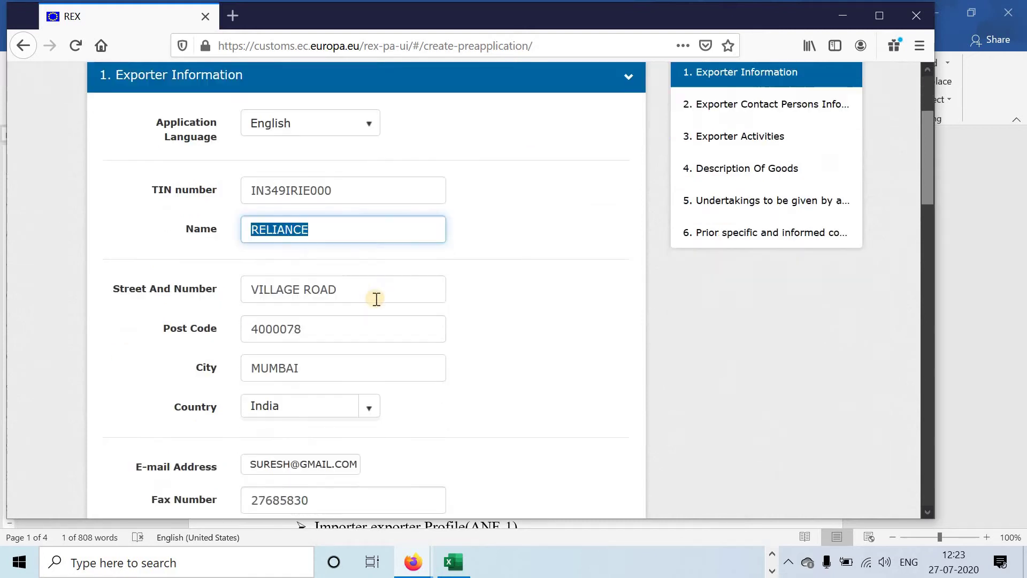
click(347, 192)
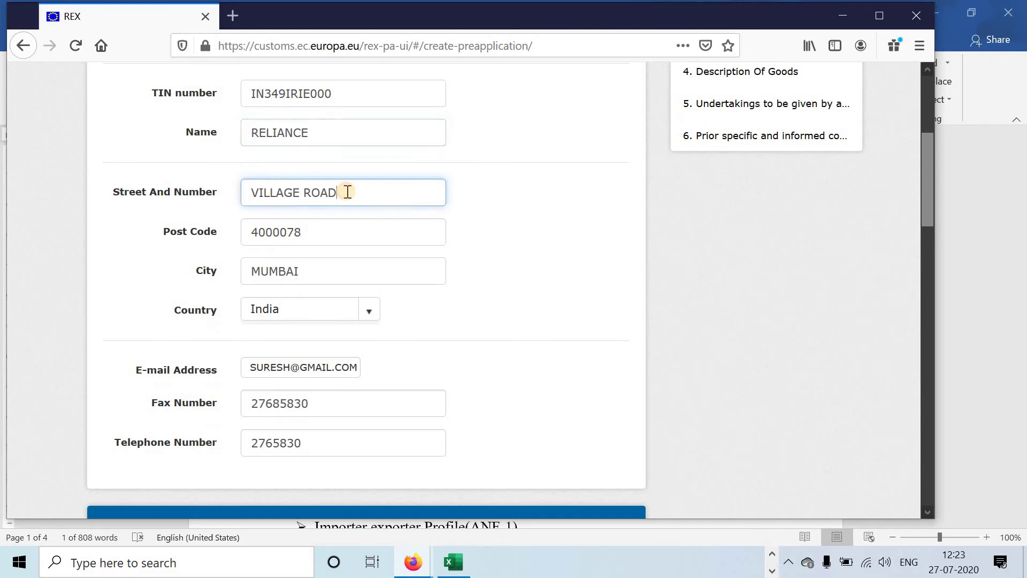
click(348, 231)
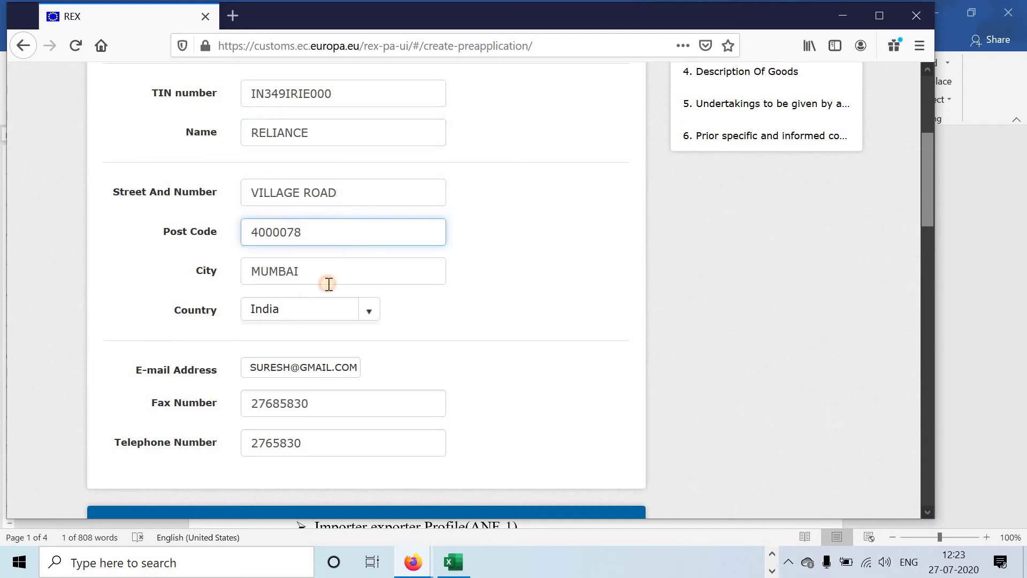
click(328, 278)
click(309, 306)
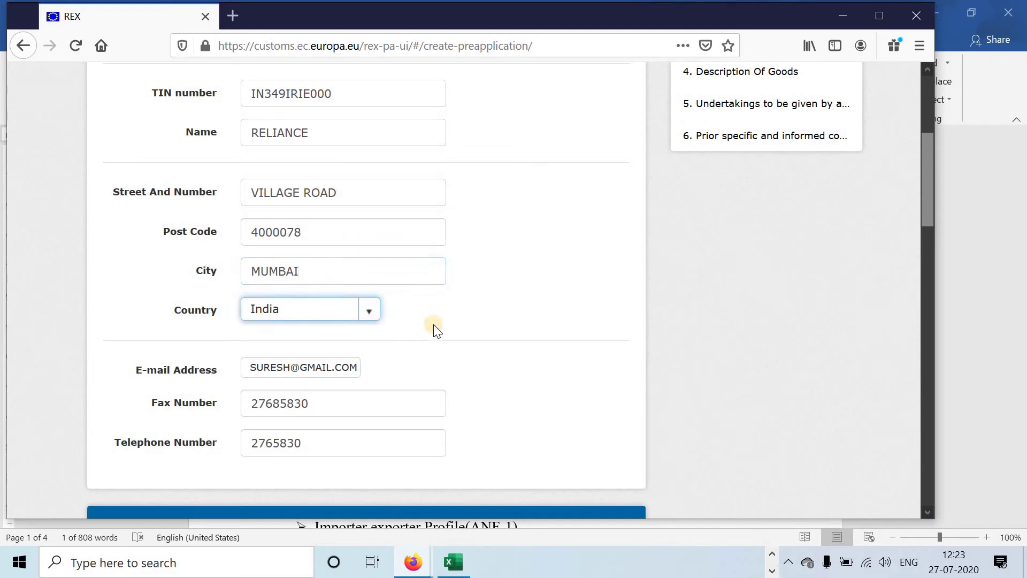
Look over the form from Exporter Information down to the consent section on publishing the exporter's data.
scroll(588, 260, up, 4)
scroll(597, 258, up, 1)
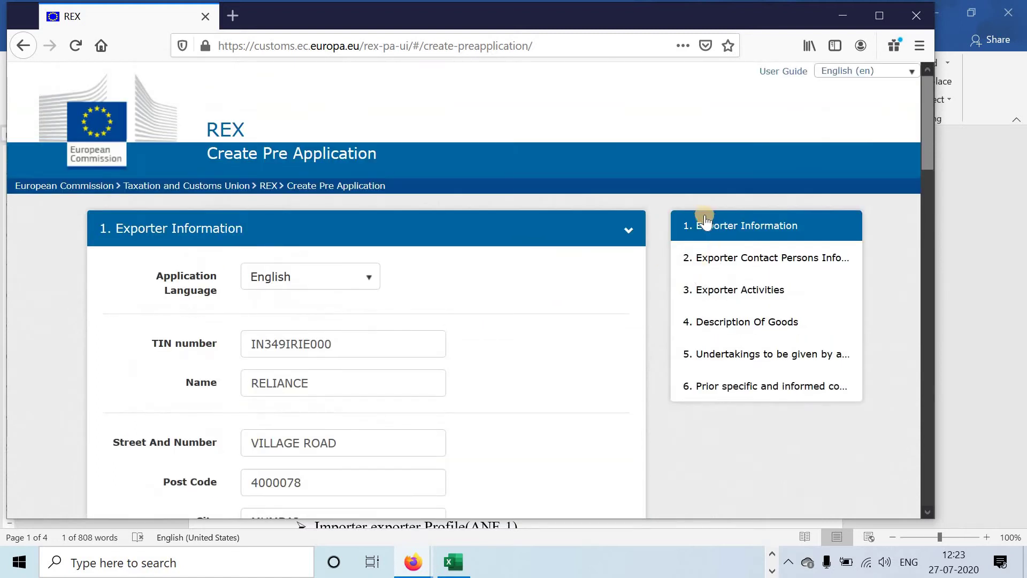
scroll(520, 317, down, 3)
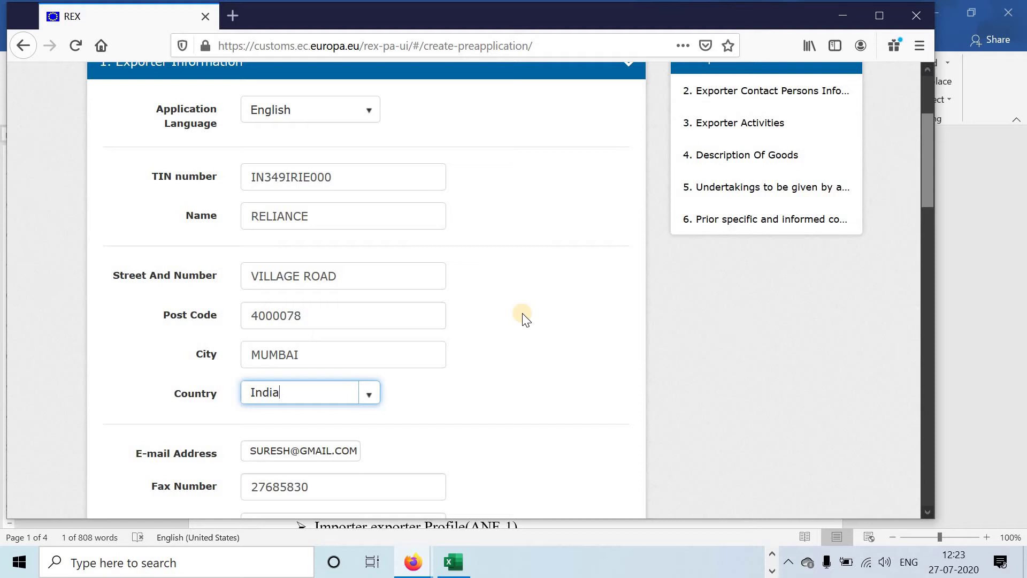
scroll(613, 326, down, 20)
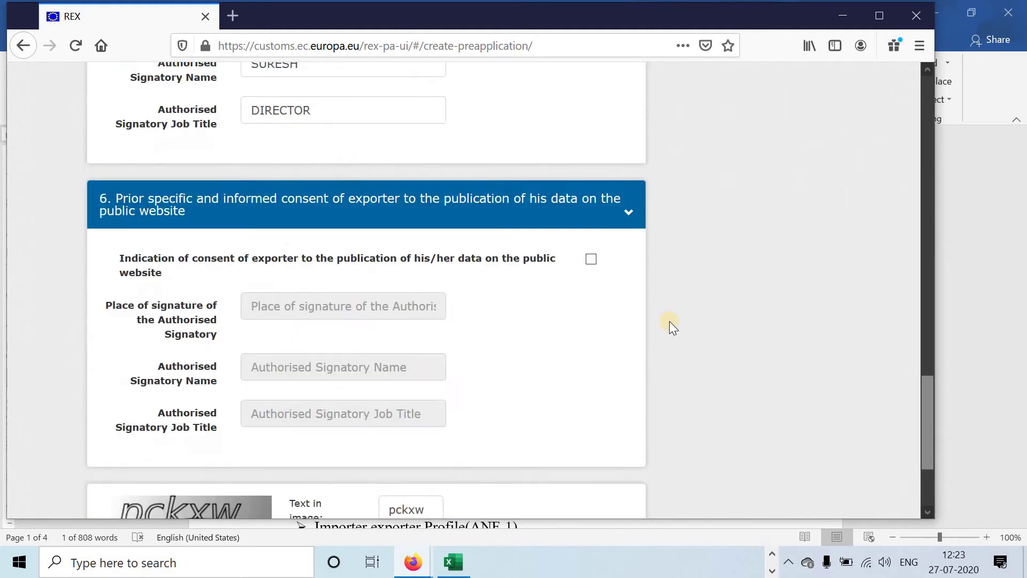
click(615, 448)
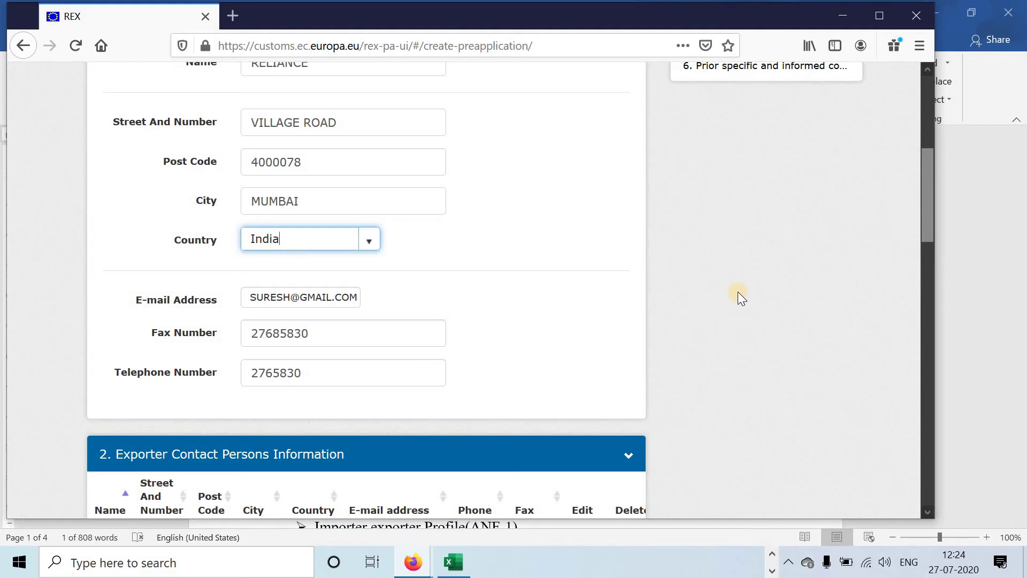
Delete the existing contact person from the Exporter Contact Persons Information table.
scroll(737, 292, up, 3)
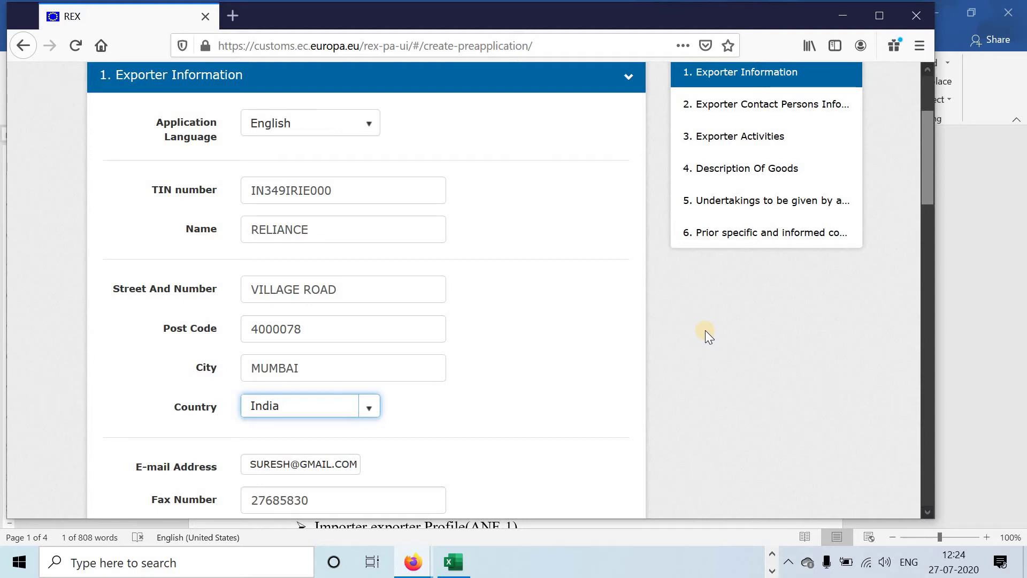
scroll(705, 330, down, 2)
scroll(705, 330, up, 5)
scroll(701, 328, down, 8)
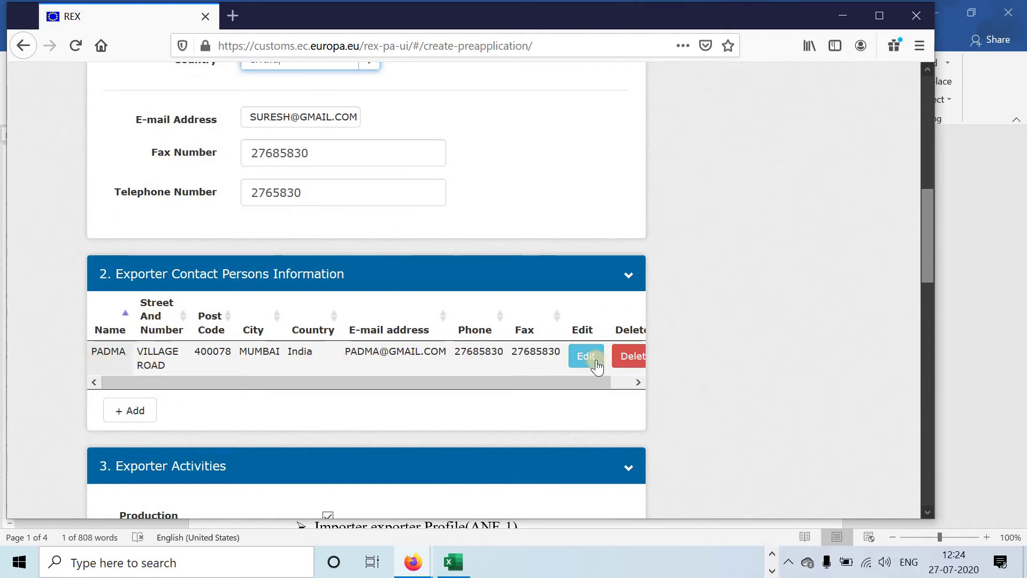
click(631, 361)
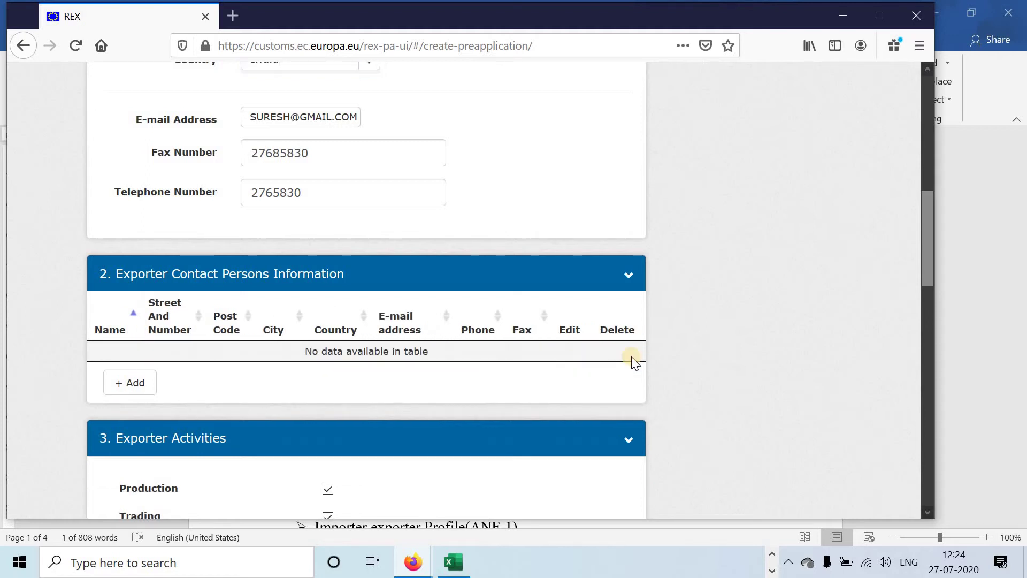
Start a new contact person entry and try to fill in the contact's name, street, post code and city.
click(137, 383)
click(441, 137)
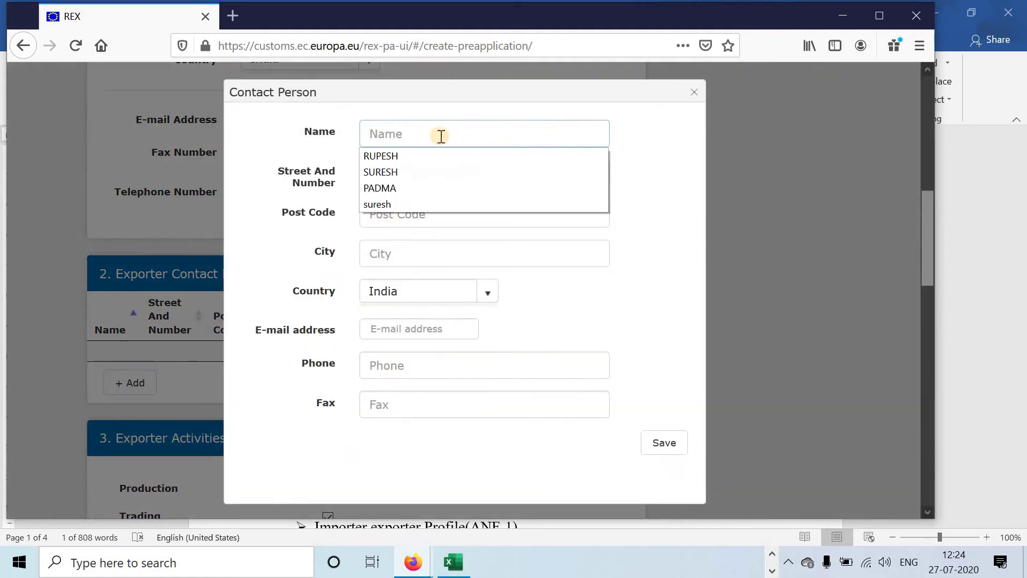
click(409, 188)
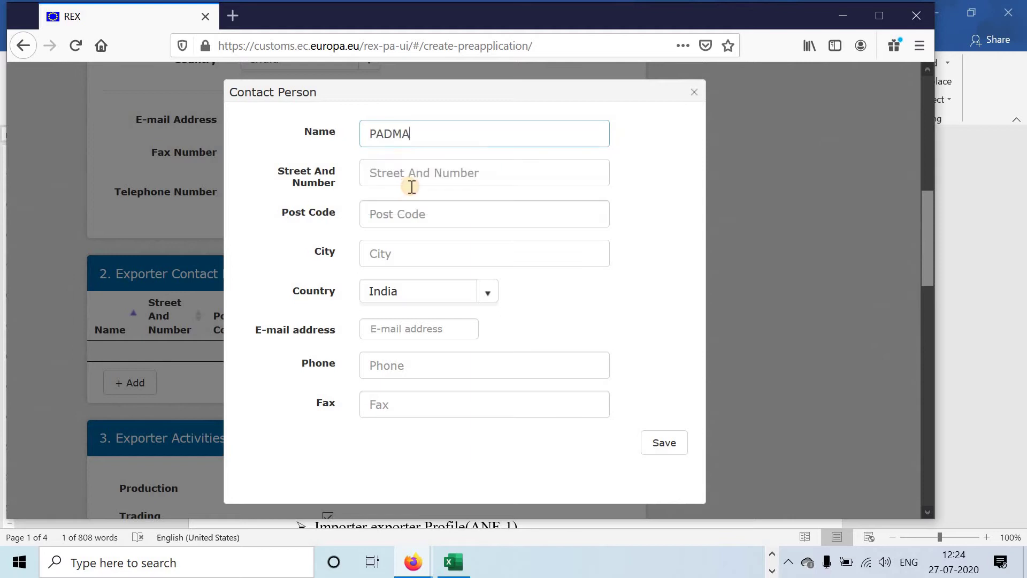
click(437, 176)
click(435, 171)
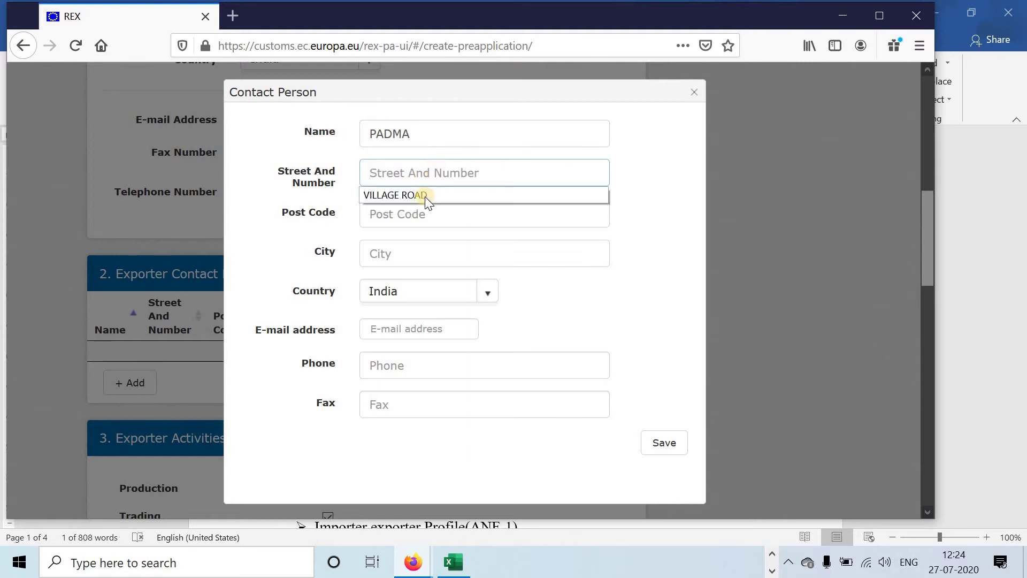
key(Return)
click(424, 218)
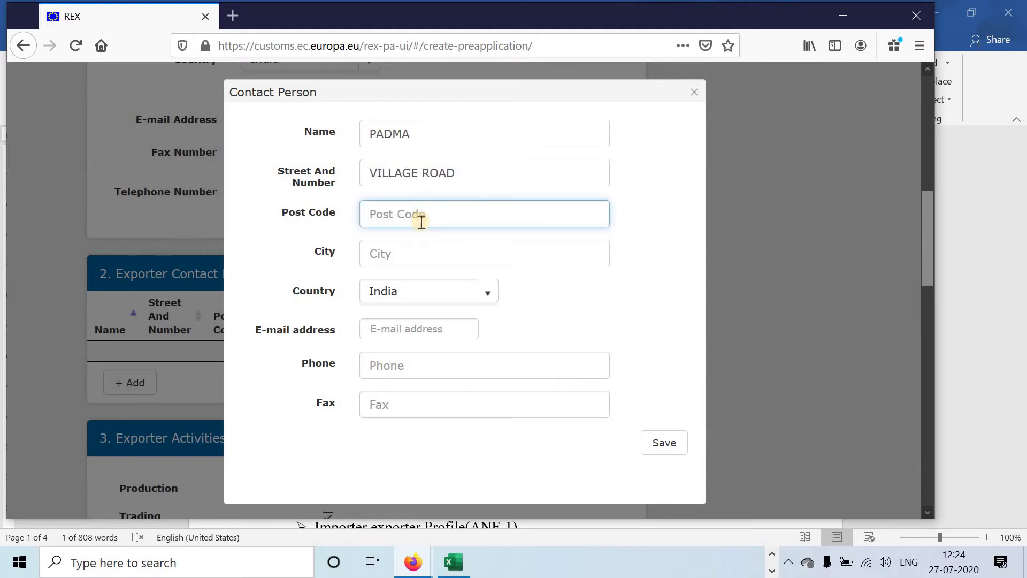
key(Down)
key(Return)
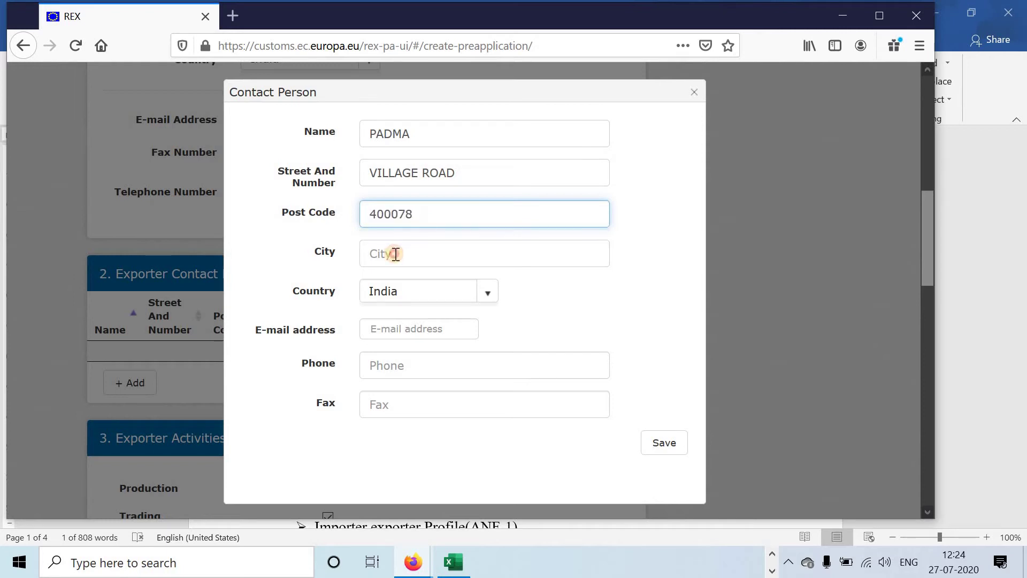
click(400, 257)
click(397, 255)
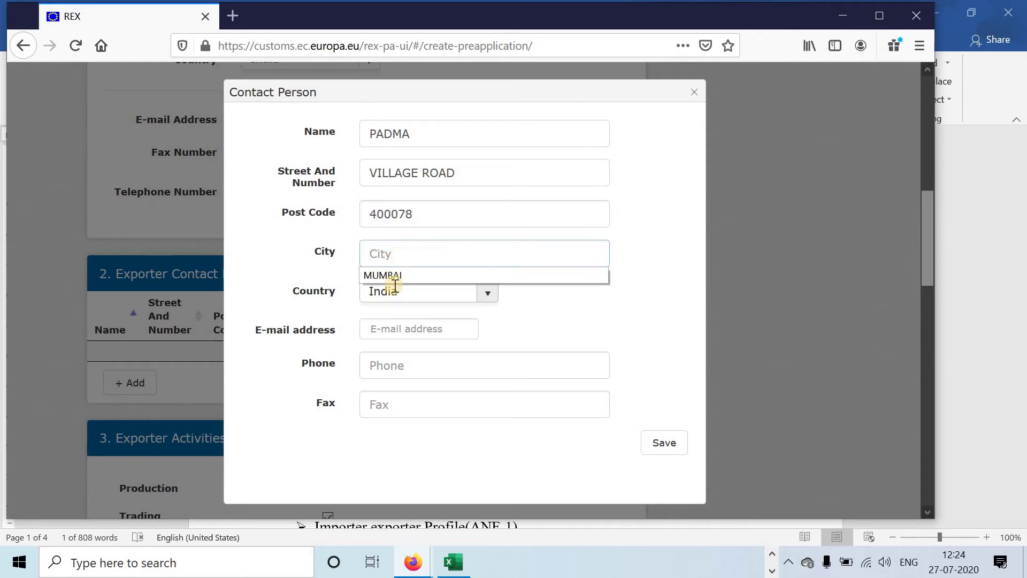
click(394, 285)
Fill in the contact person's e-mail address, phone number and fax number using the suggested entries.
click(419, 327)
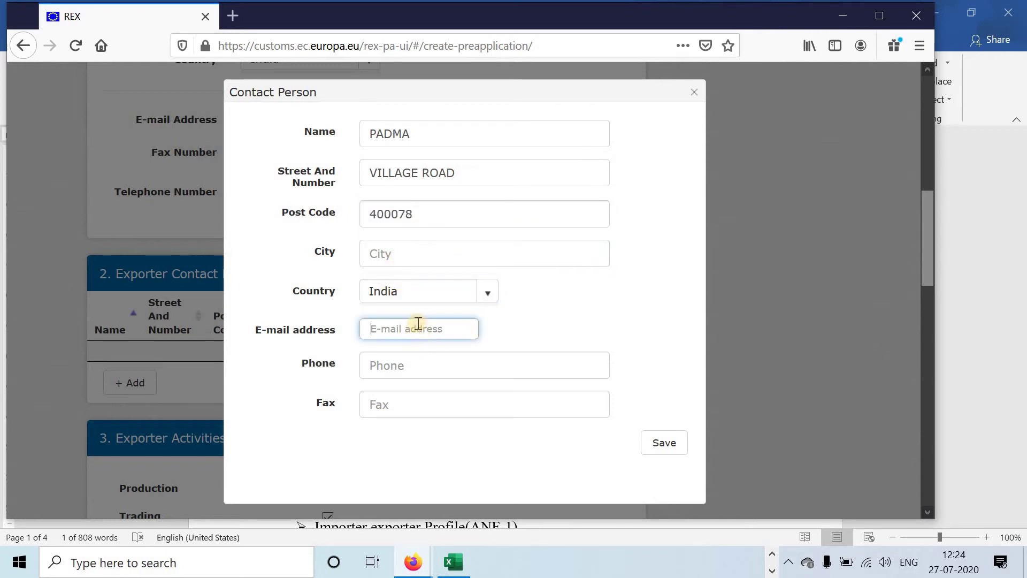
click(418, 326)
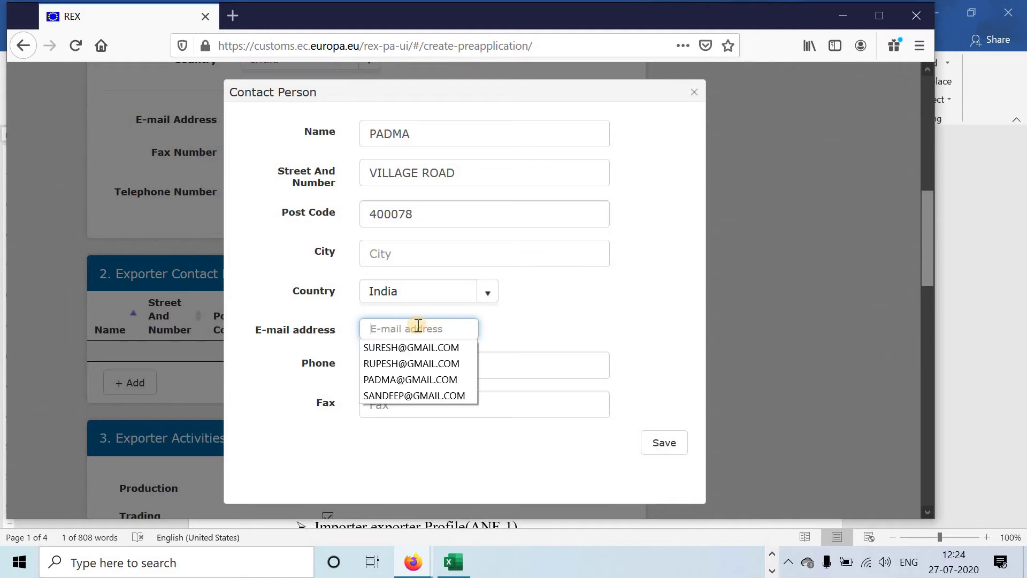
click(405, 379)
click(406, 366)
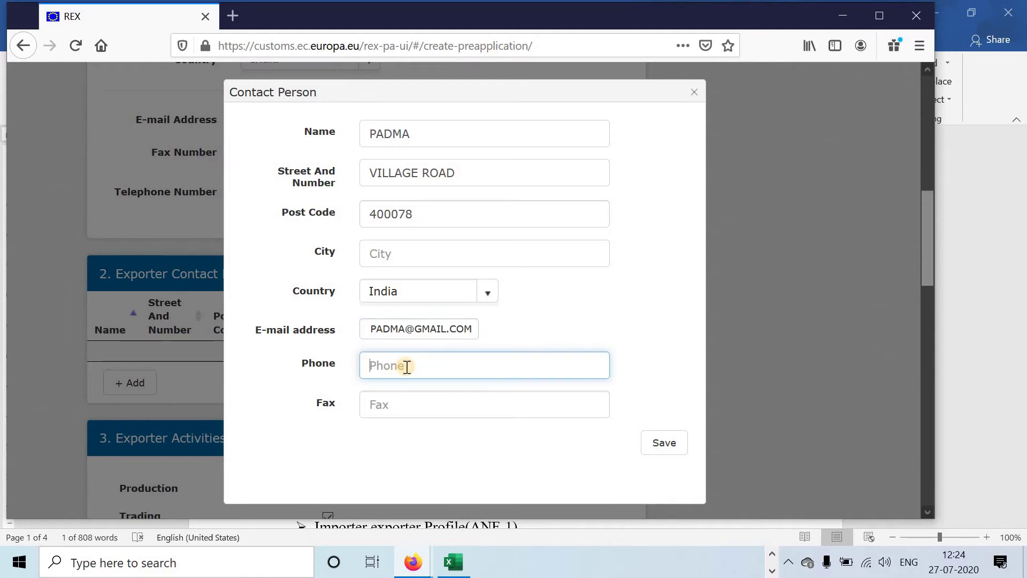
click(406, 366)
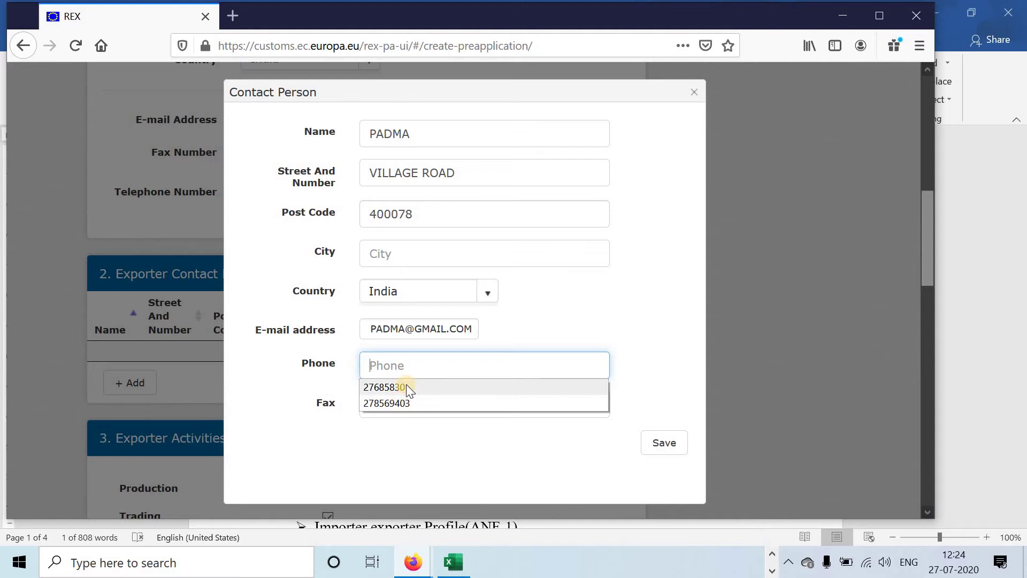
click(405, 386)
click(408, 406)
click(401, 410)
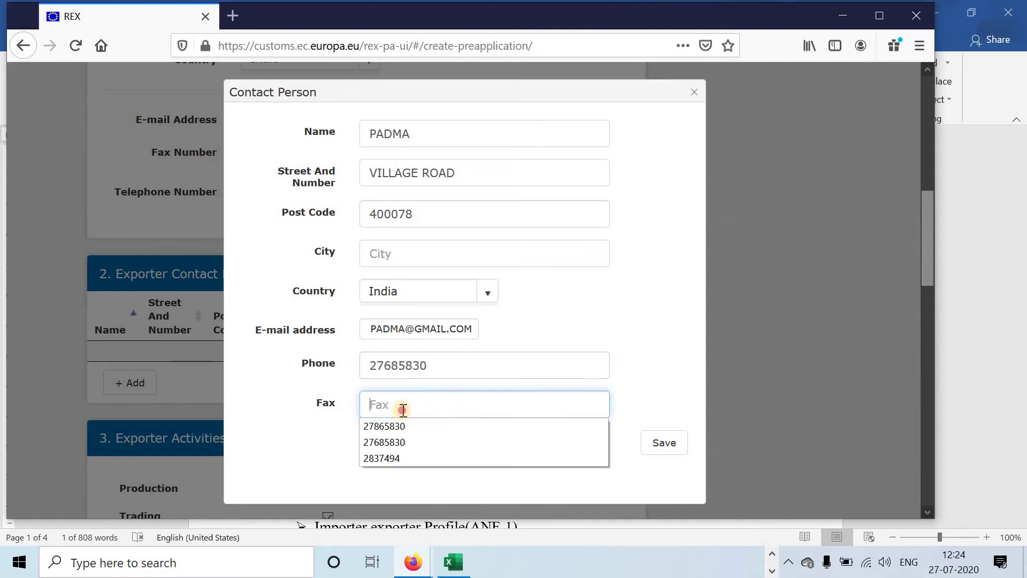
click(407, 408)
click(406, 408)
click(399, 425)
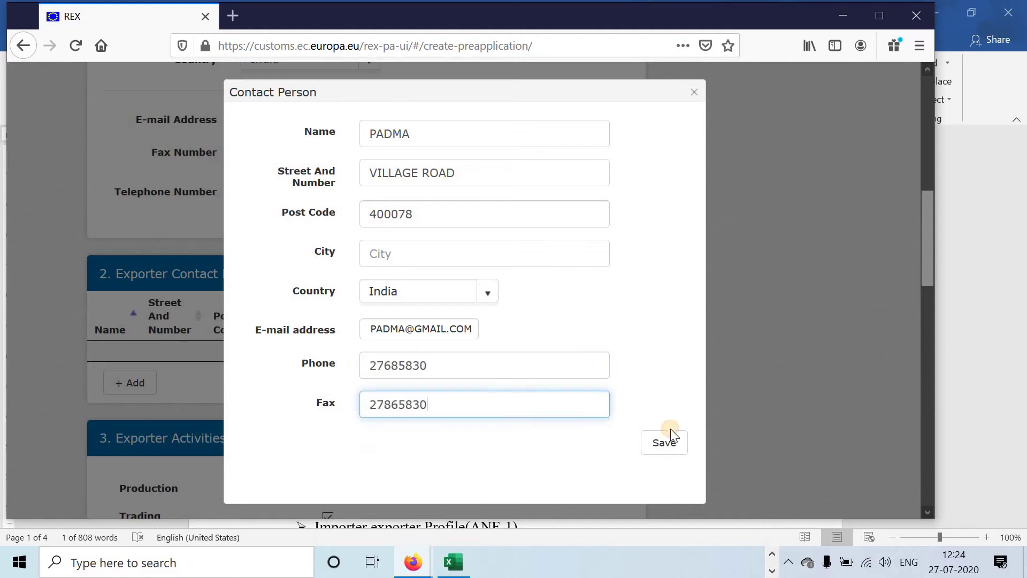
Try to save the contact person with the city left empty, and close the Contact Person form.
click(662, 444)
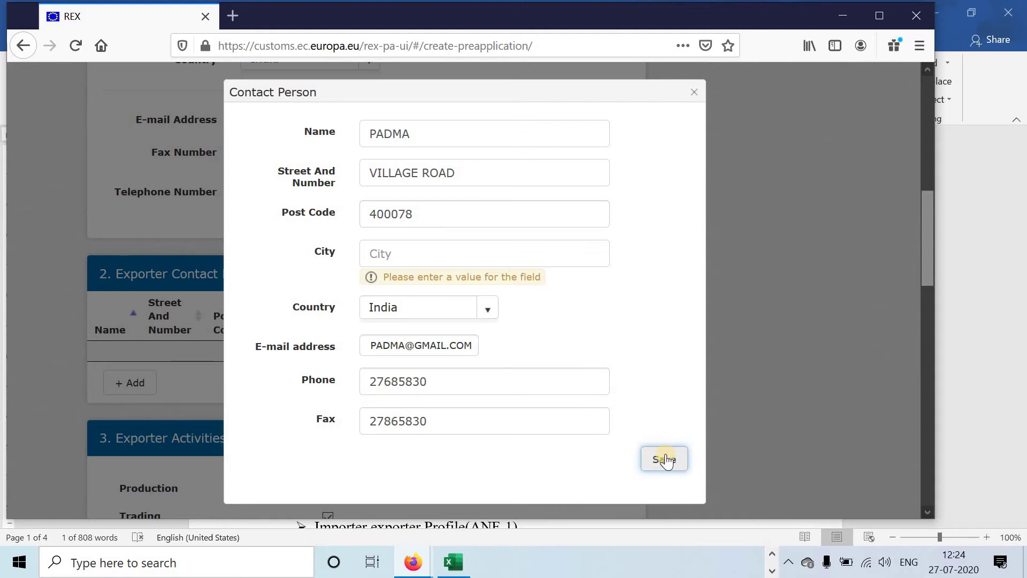
click(665, 460)
click(666, 460)
scroll(781, 381, down, 3)
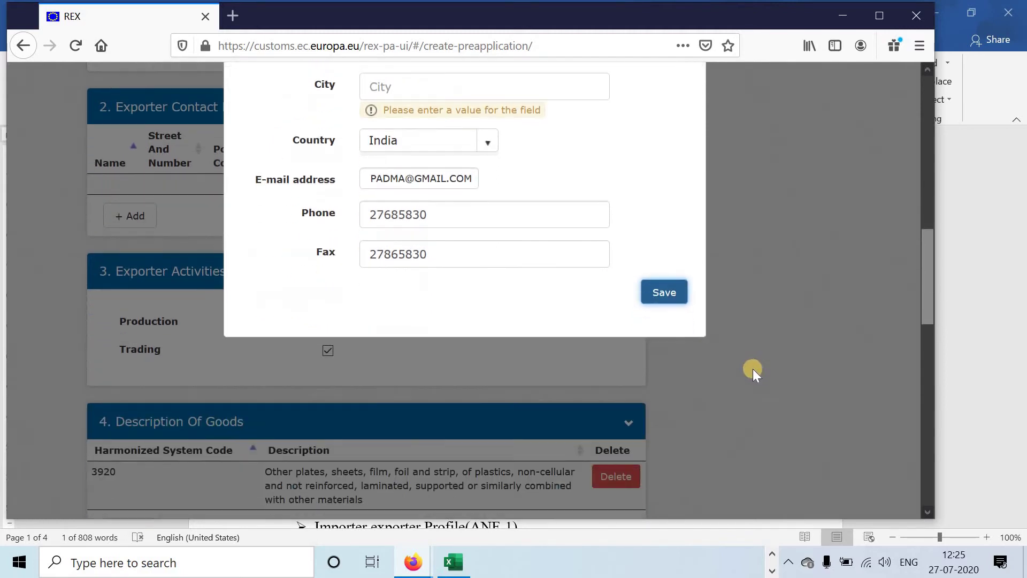
click(666, 293)
scroll(765, 278, up, 3)
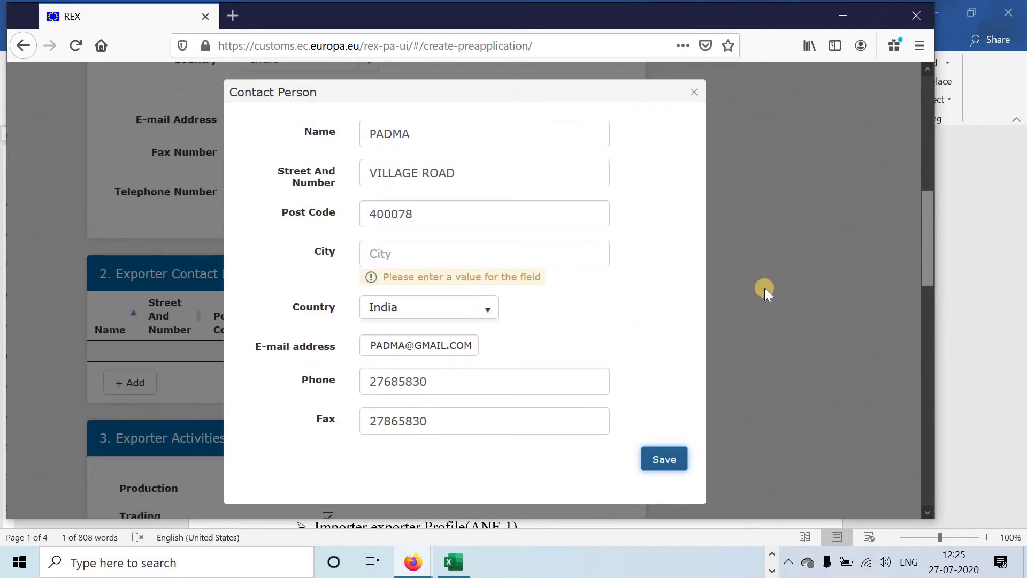
click(660, 459)
click(715, 98)
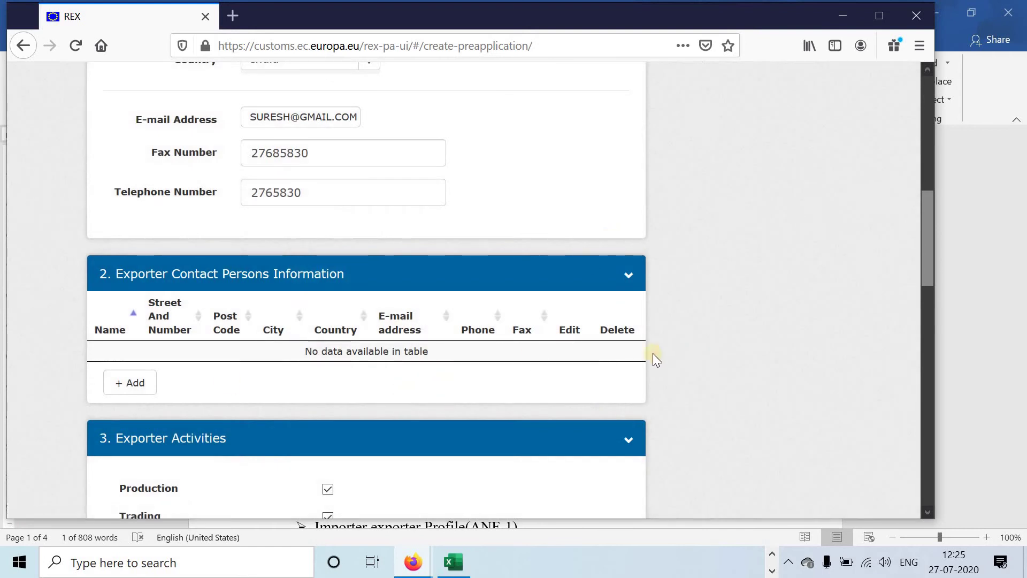
Start a new contact person entry and fill in the contact's name, street, post code and city from the suggested entries.
click(136, 384)
click(386, 128)
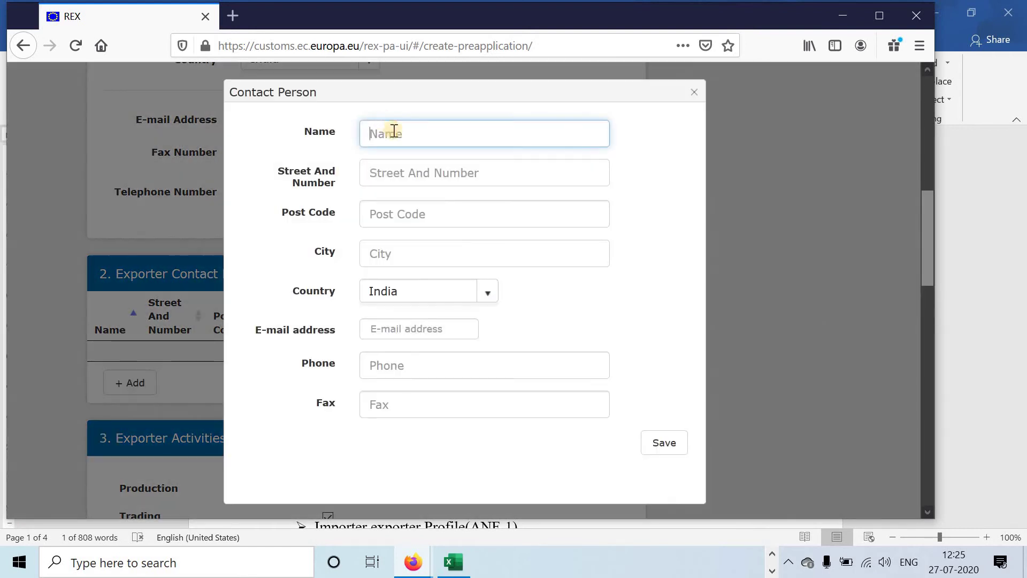
click(391, 187)
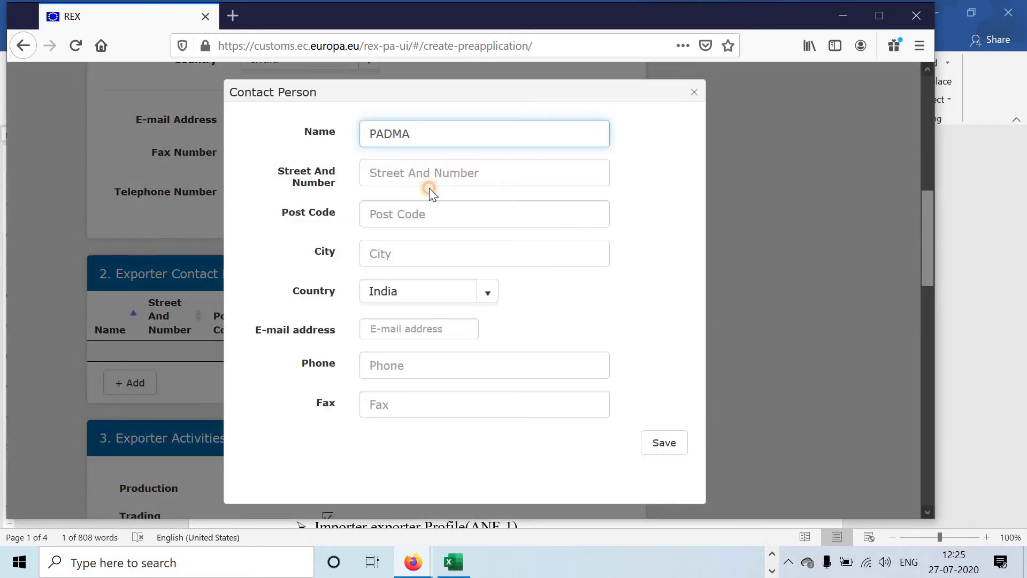
click(431, 173)
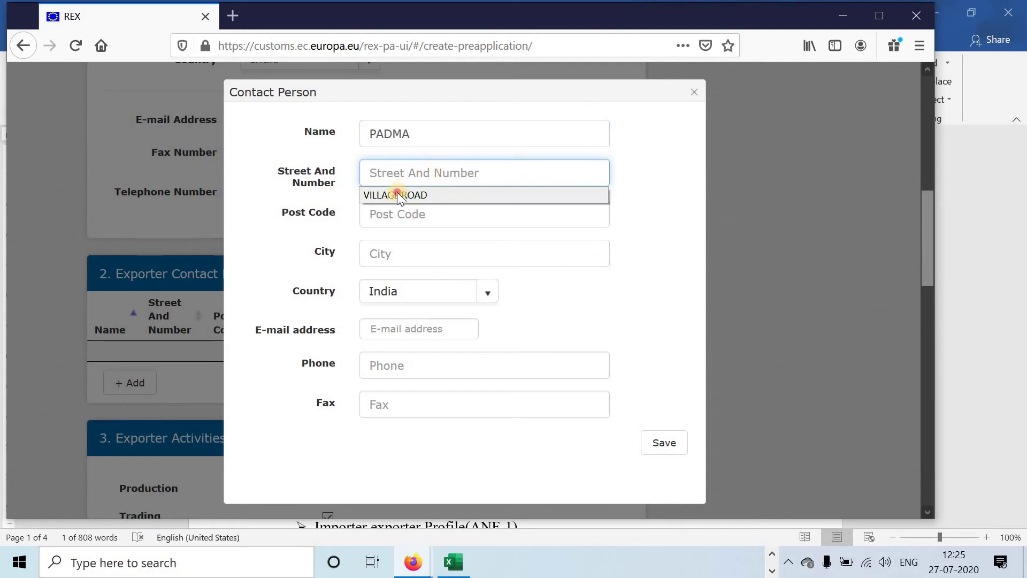
click(397, 194)
click(401, 213)
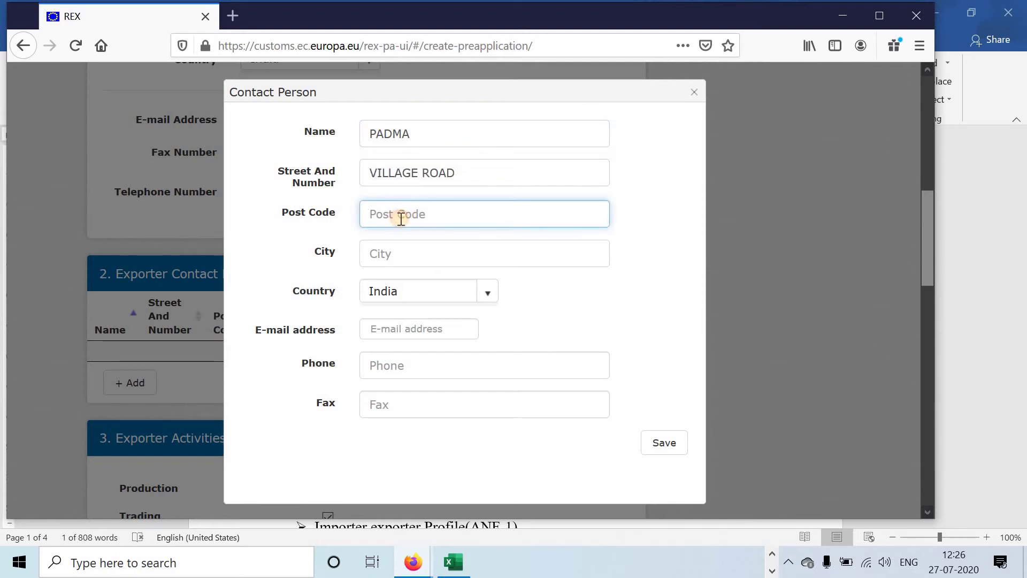
click(402, 213)
click(393, 236)
click(396, 253)
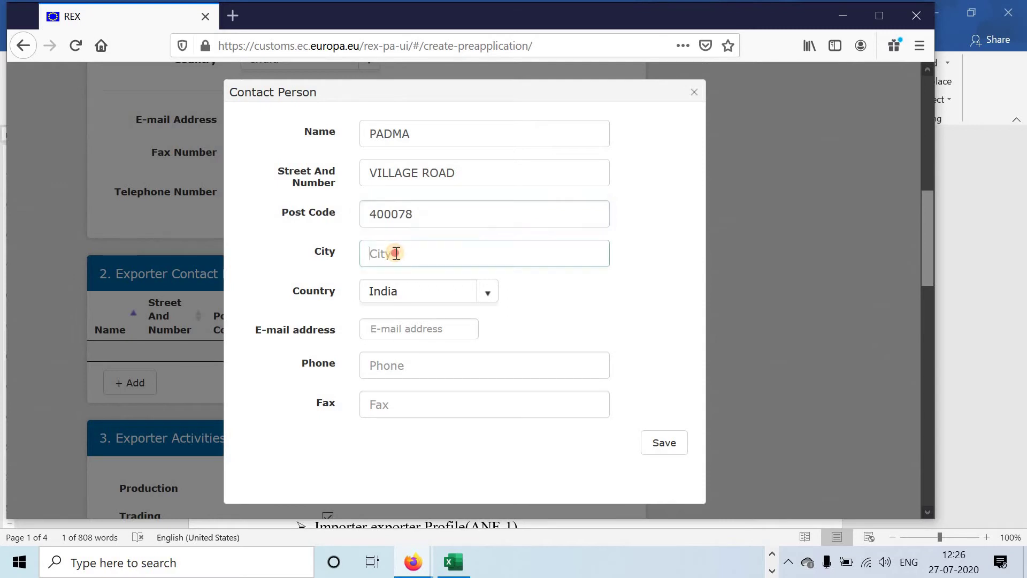
click(392, 272)
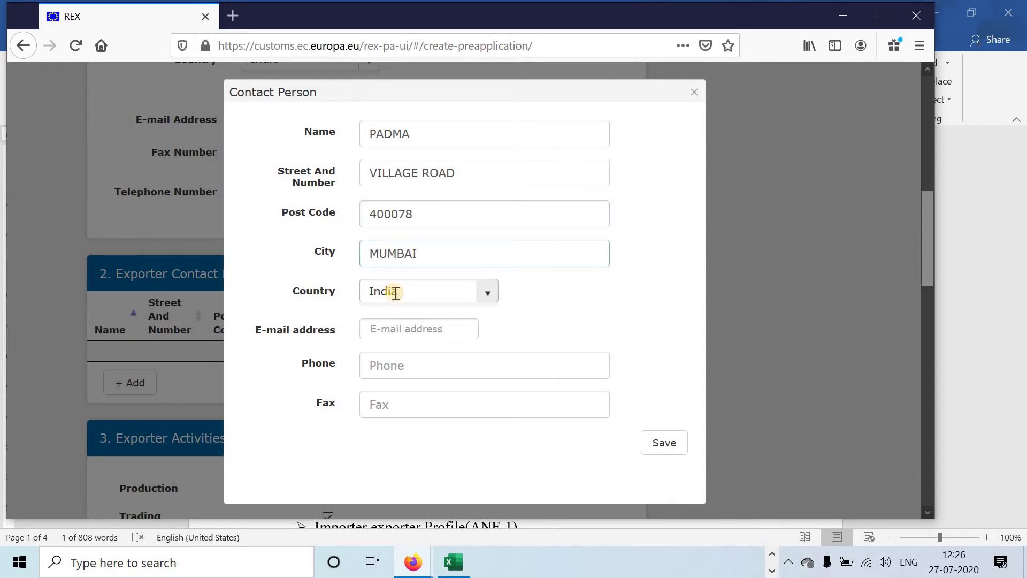
Complete the contact person's e-mail address, phone and fax number from the suggested entries and save the contact person.
click(402, 330)
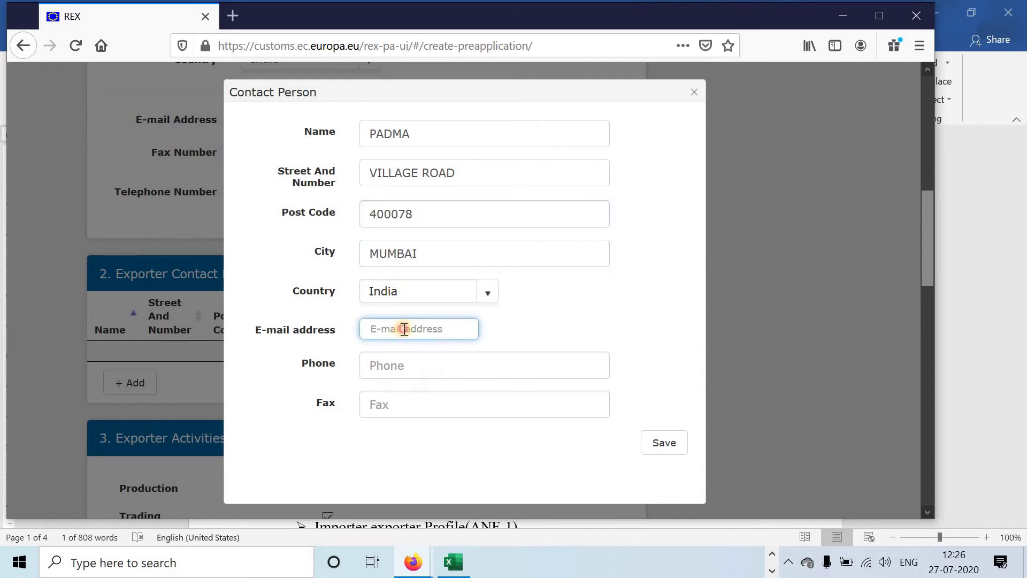
click(403, 330)
click(402, 376)
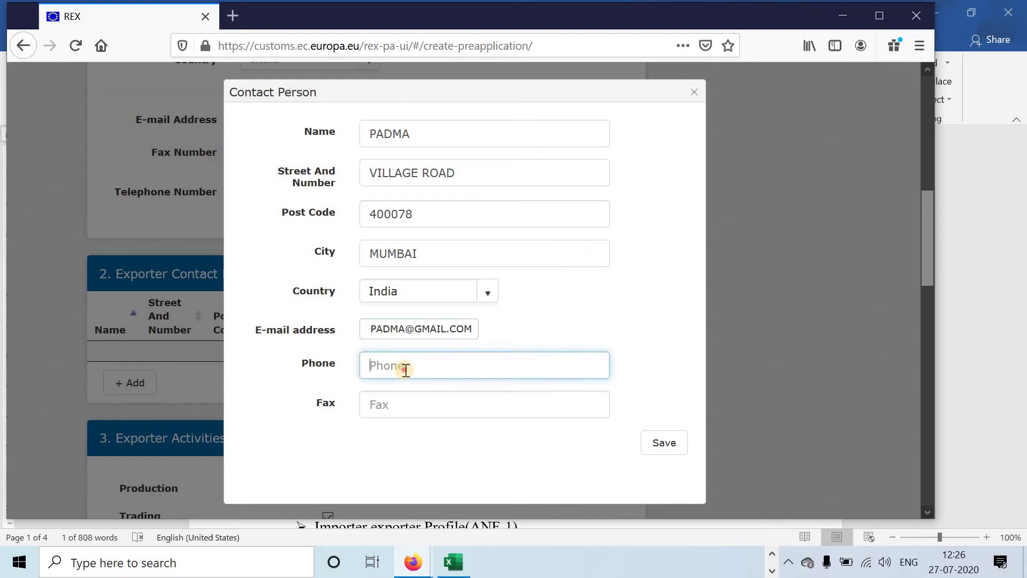
click(404, 366)
click(396, 387)
click(400, 364)
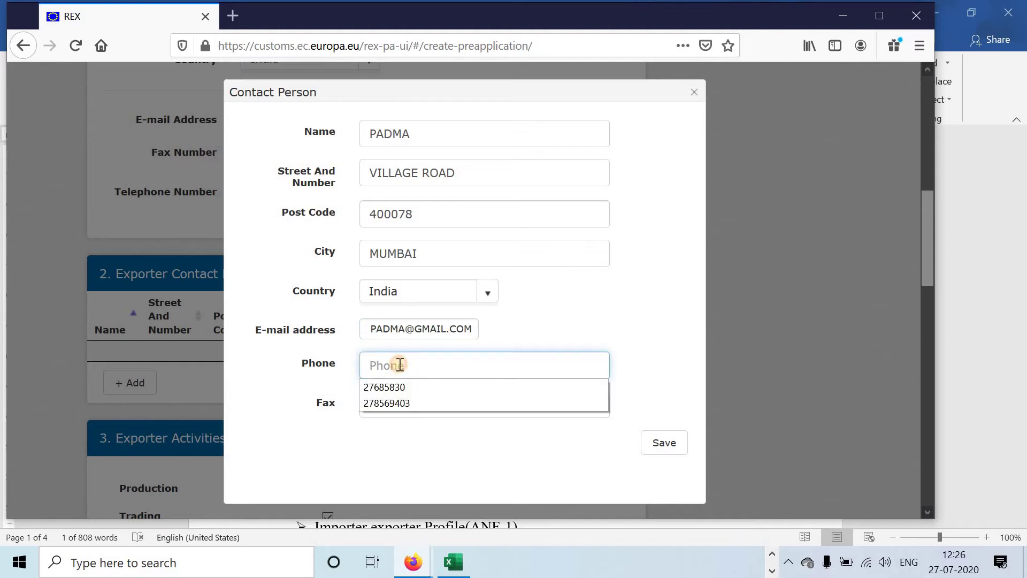
click(399, 383)
click(400, 404)
click(400, 404)
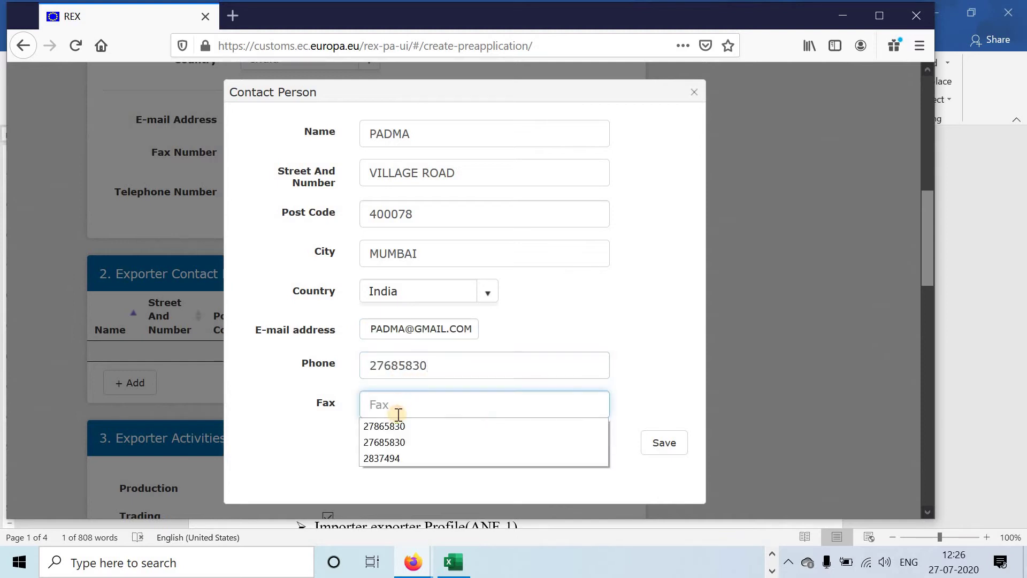
click(401, 421)
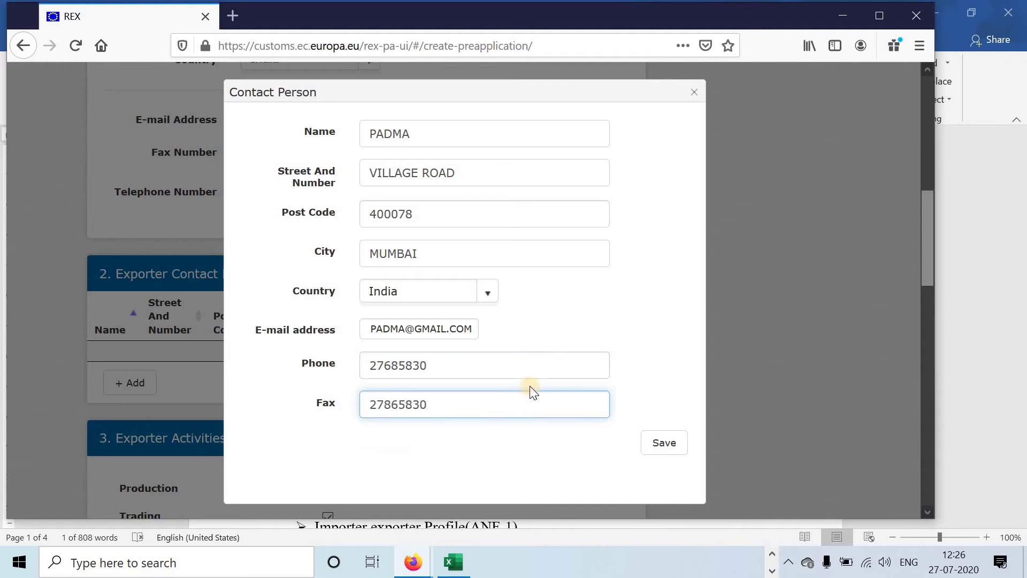
click(667, 446)
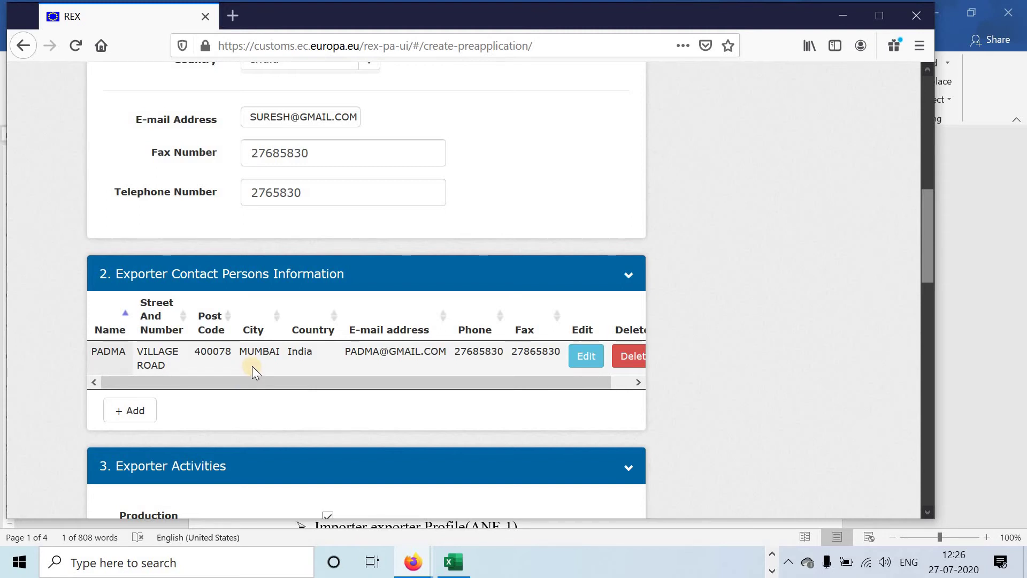
Delete the existing goods entry with Harmonized System Code 3920 from the Description Of Goods section.
scroll(252, 368, down, 4)
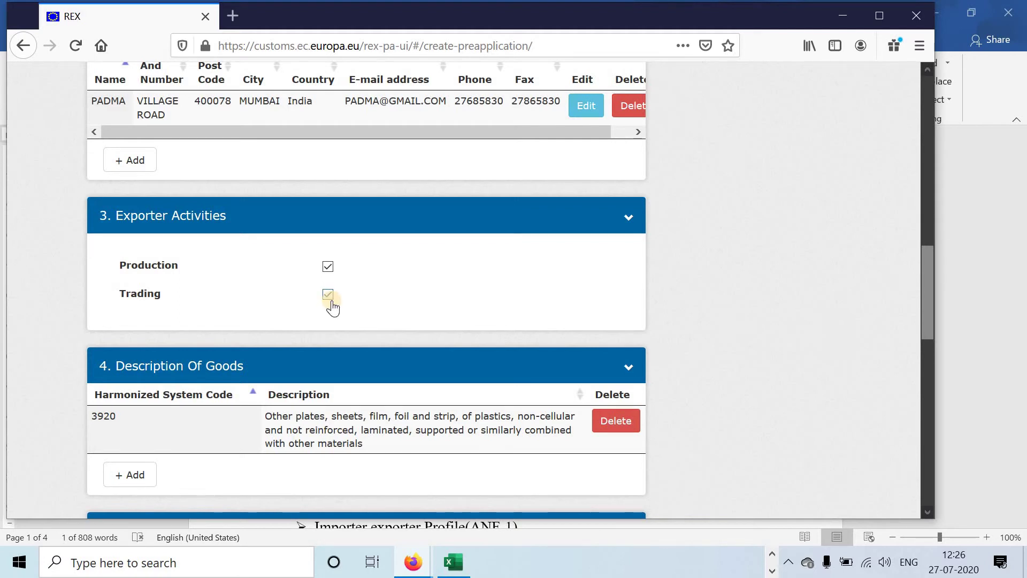
scroll(366, 300, down, 3)
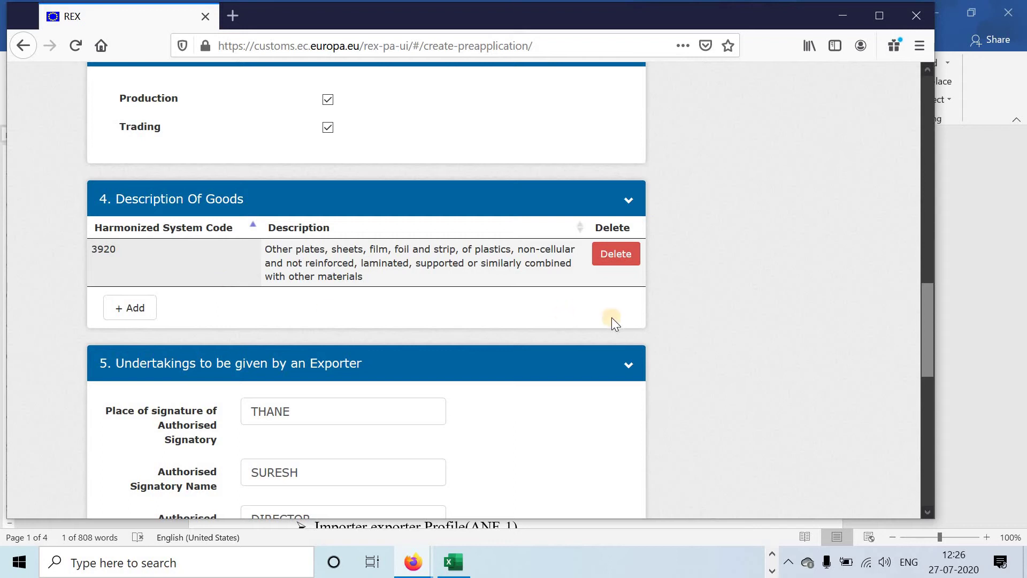
click(616, 254)
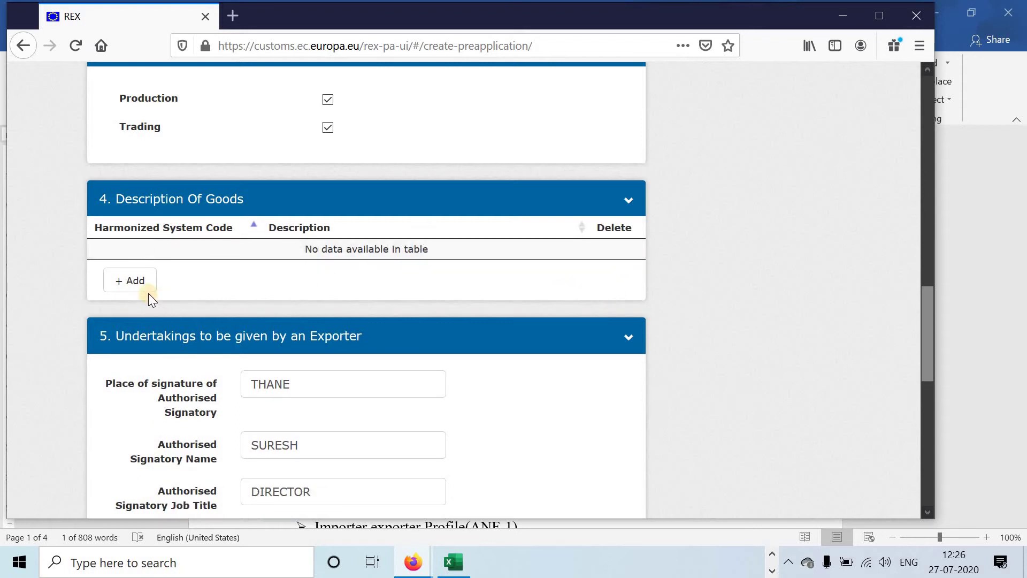
Add a goods entry with Harmonized System Code 3920 and its matching description, and save it.
click(124, 280)
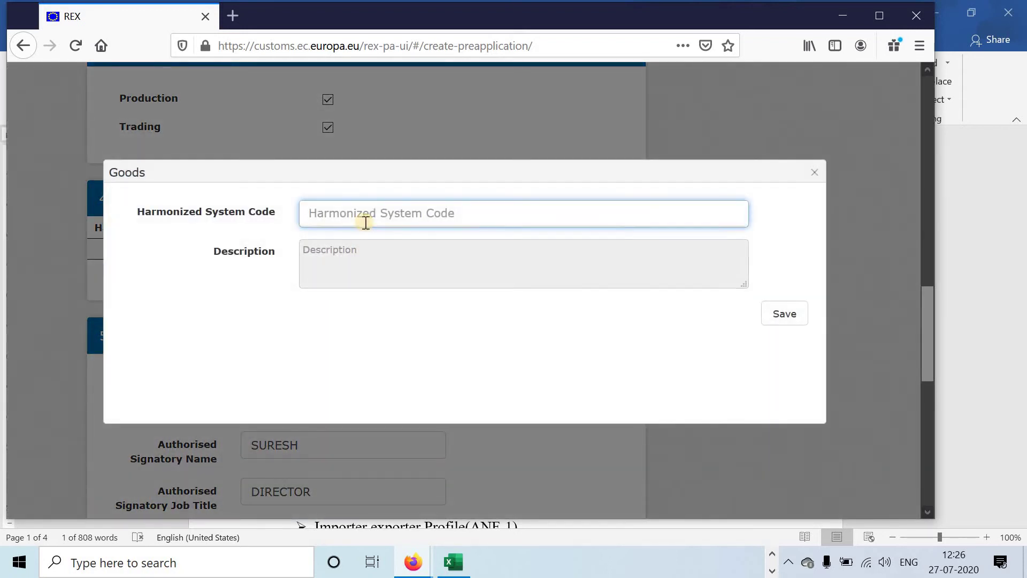
text(e)
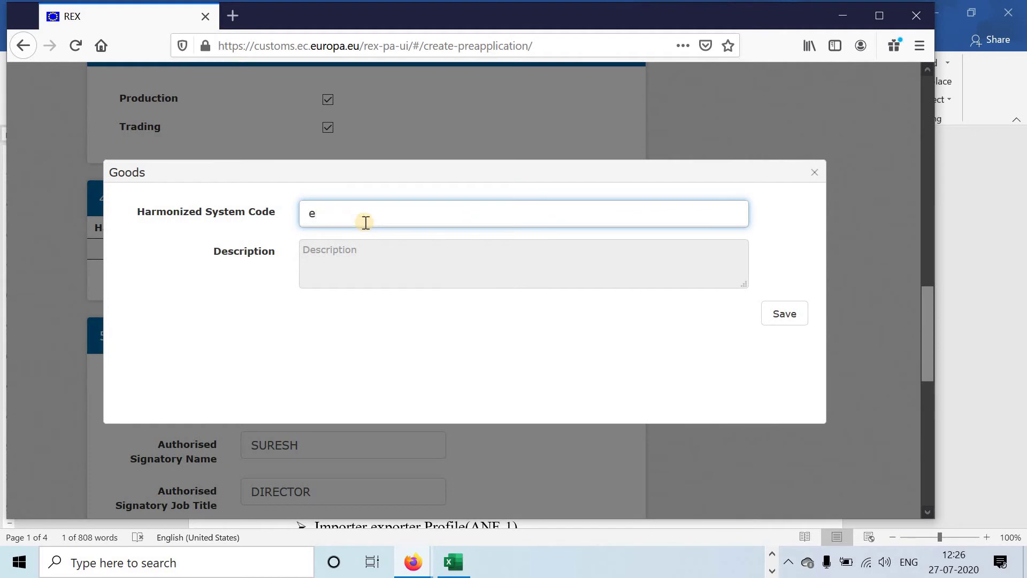
key(BackSpace)
text(3920)
click(380, 245)
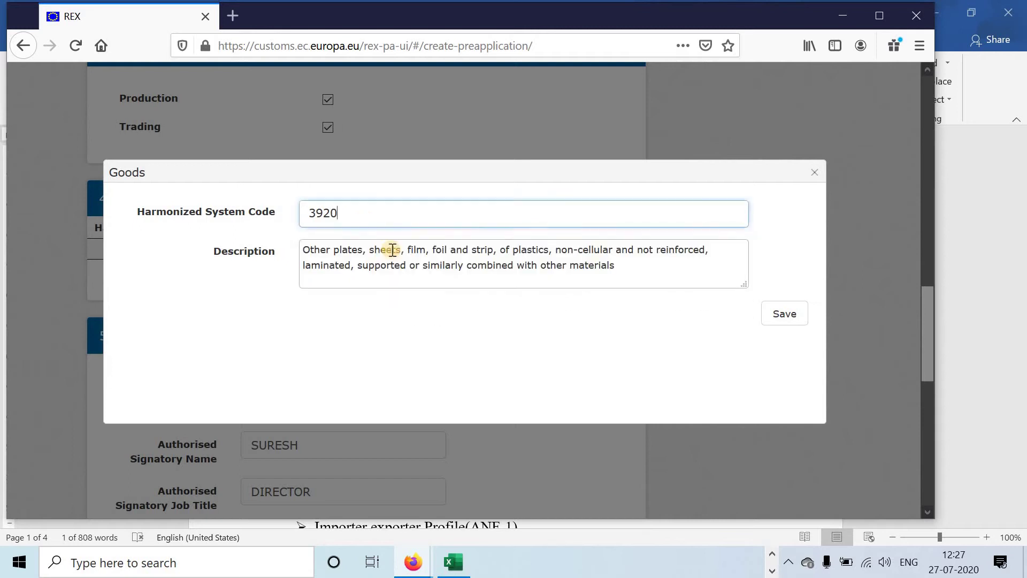
click(802, 316)
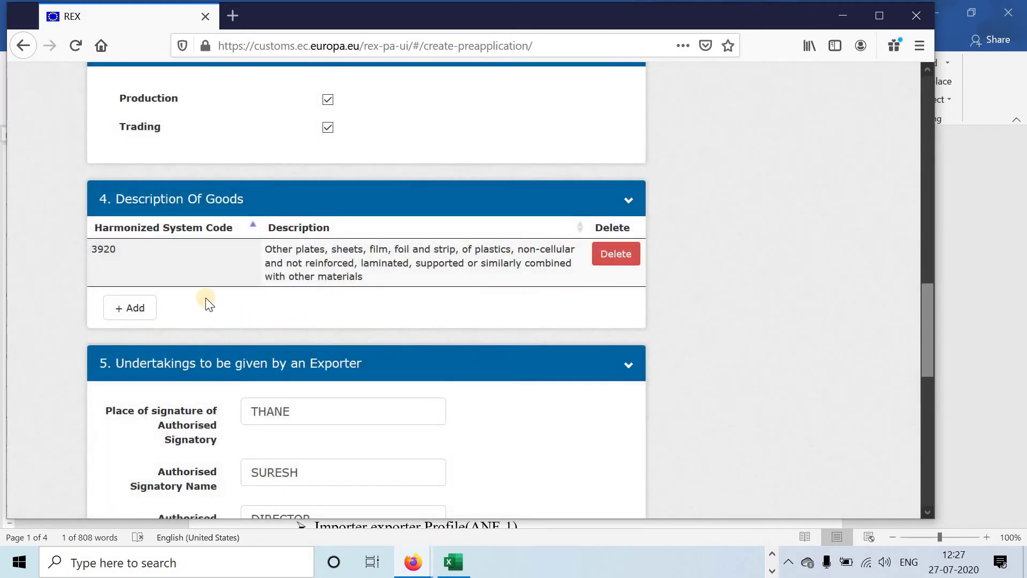
Review the authorised signatory's place of signature, name and job title in the exporter undertakings section.
scroll(208, 300, down, 5)
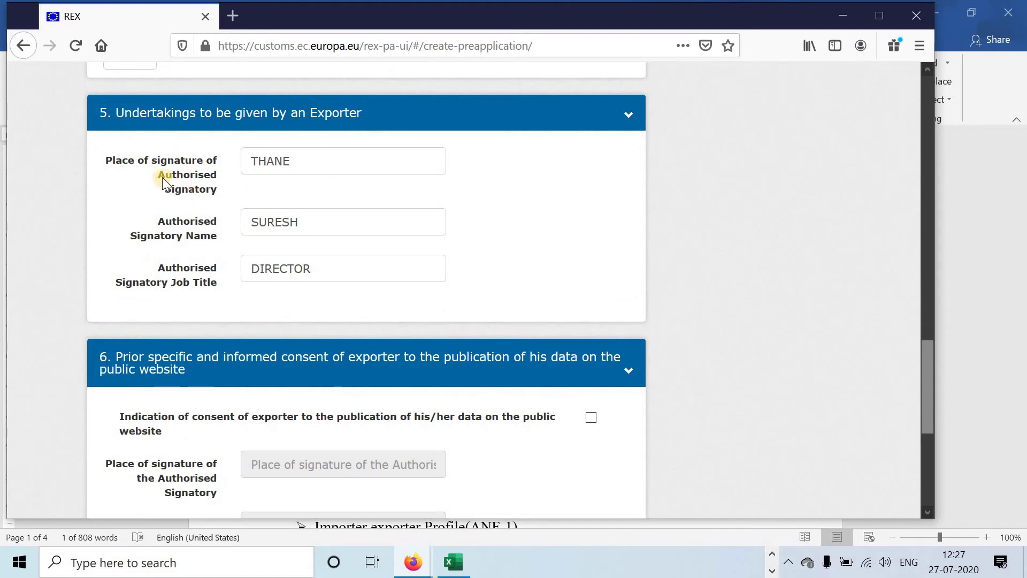
click(315, 174)
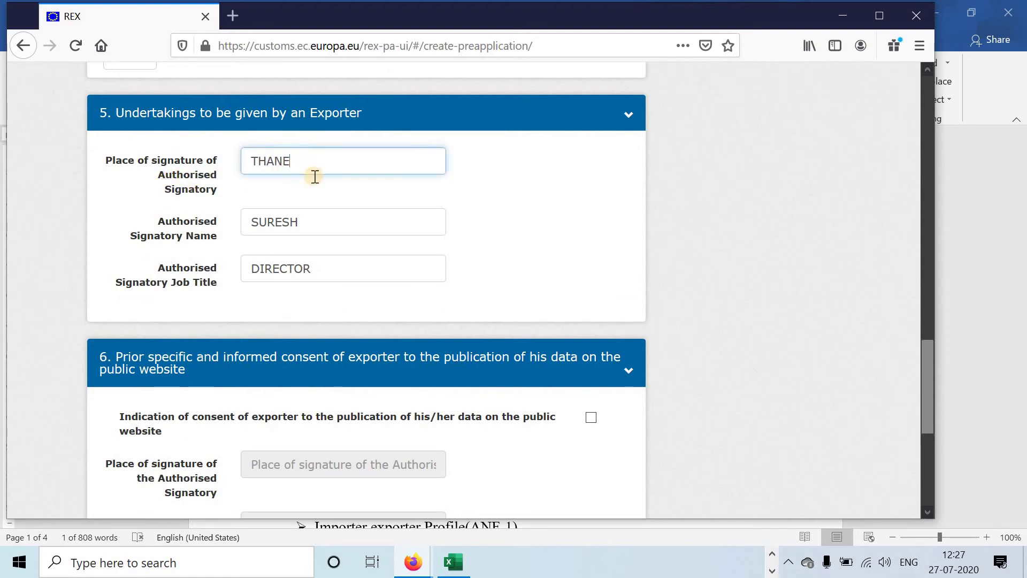
click(323, 222)
click(335, 272)
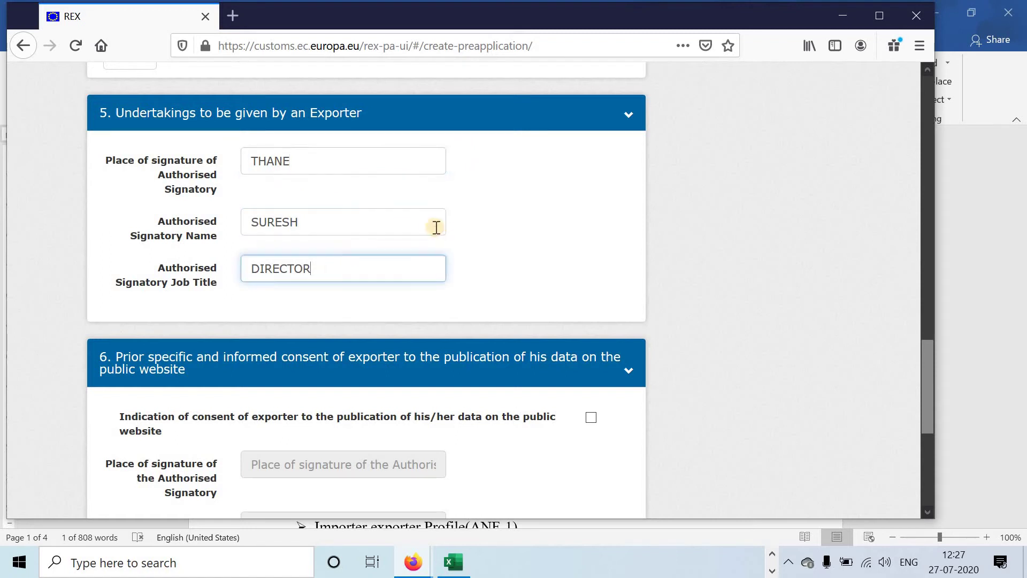
Try out the consent to publishing the exporter's data on the public website and clear it again.
scroll(437, 228, down, 5)
scroll(437, 230, up, 3)
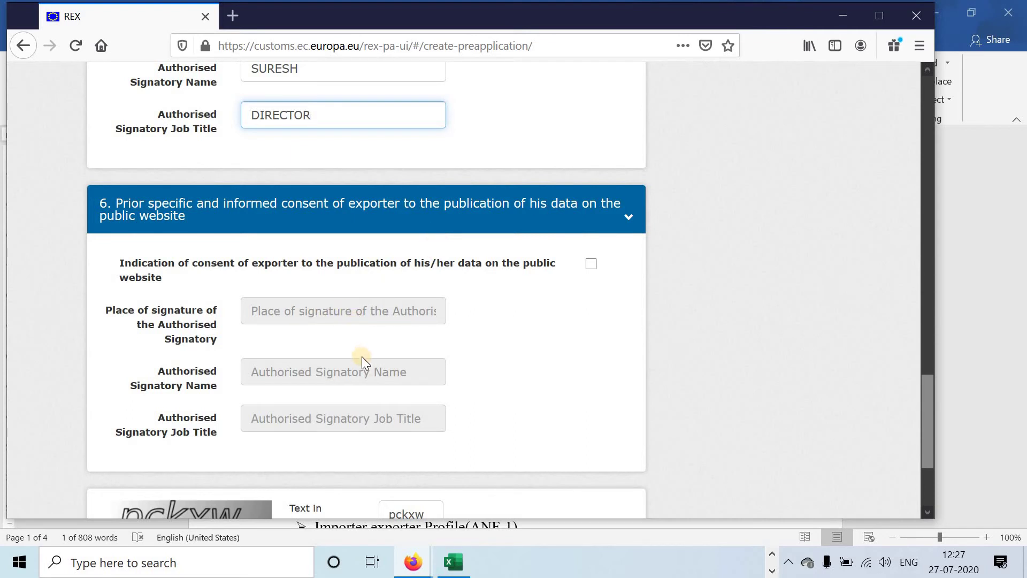
scroll(362, 361, down, 3)
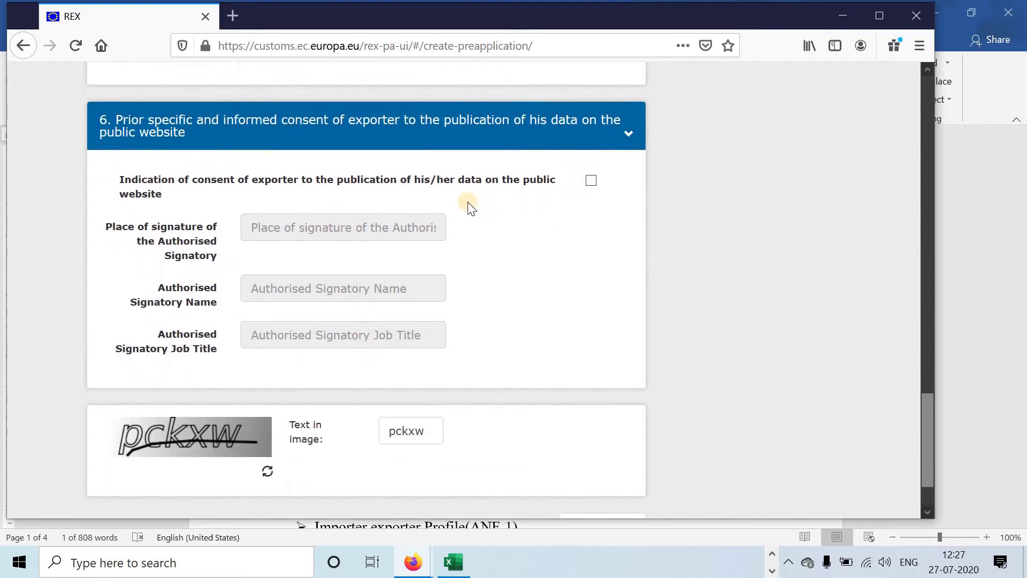
click(590, 181)
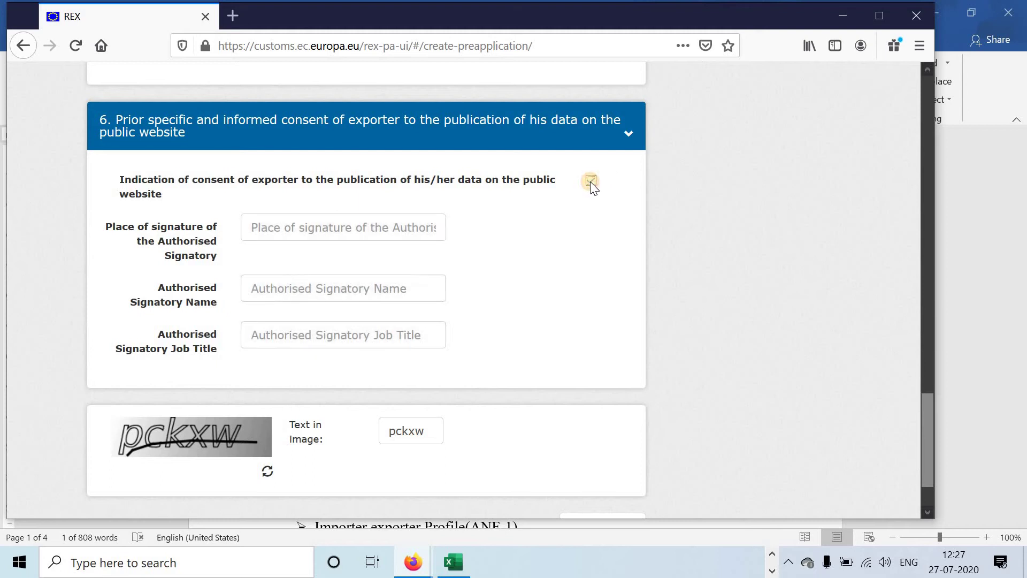
click(590, 182)
scroll(571, 284, down, 3)
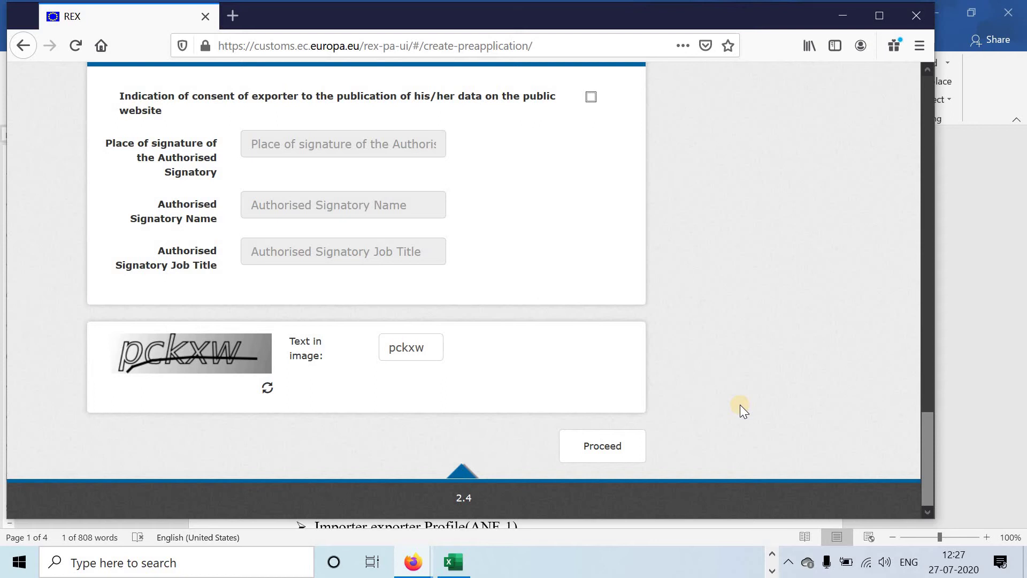
Switch to the Procedure_for_REX_registration document in Word and examine the listed application form and Importer exporter Profile (ANF-1) requirements.
key(alt+Tab)
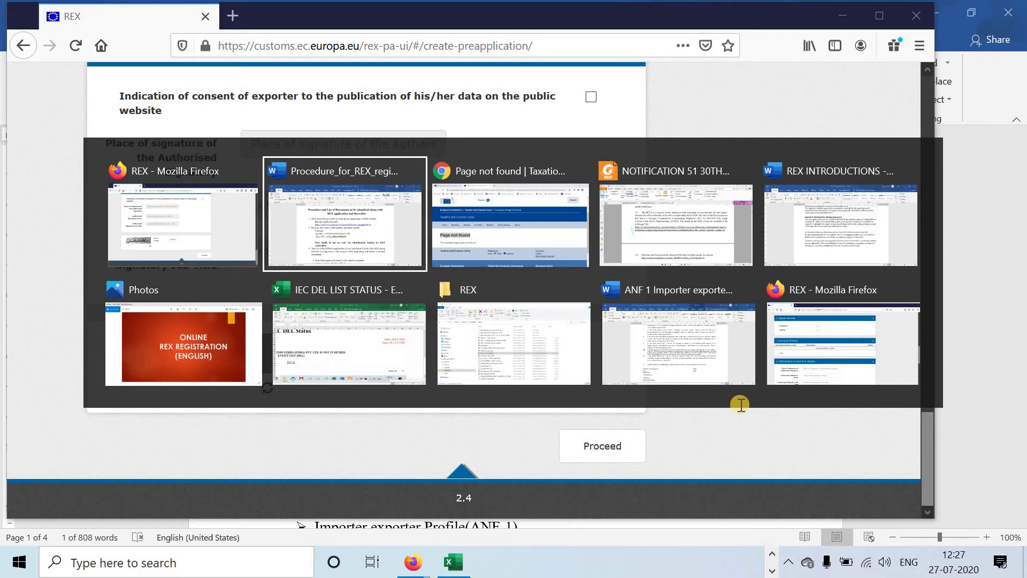
key(Return)
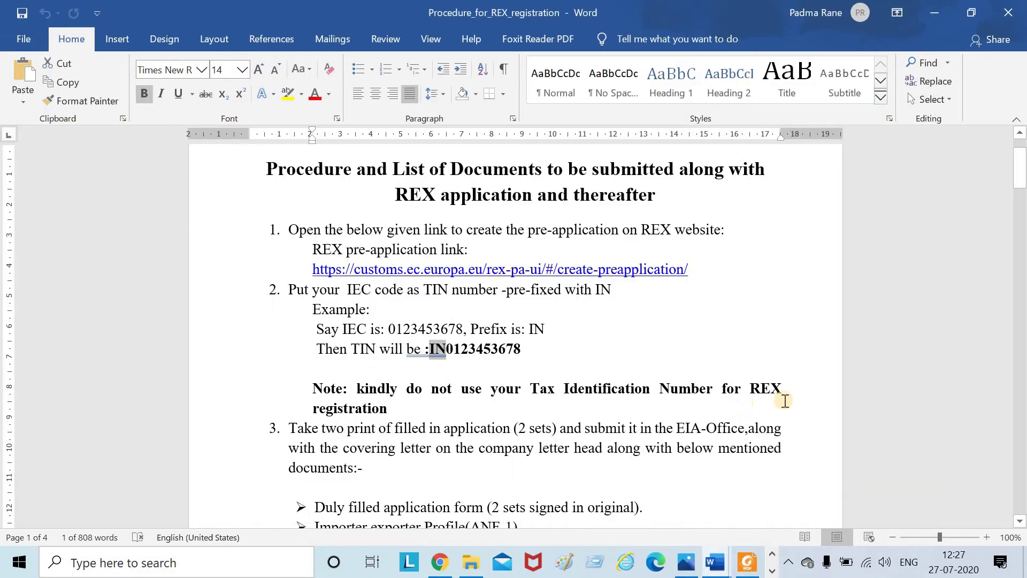
scroll(648, 406, down, 5)
drag(315, 352, 676, 360)
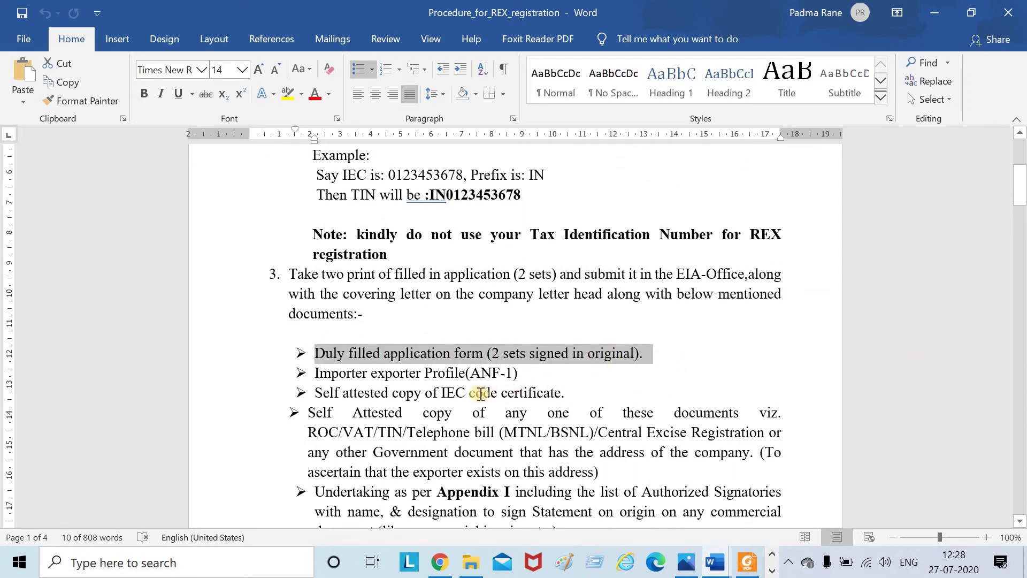
drag(316, 375, 539, 374)
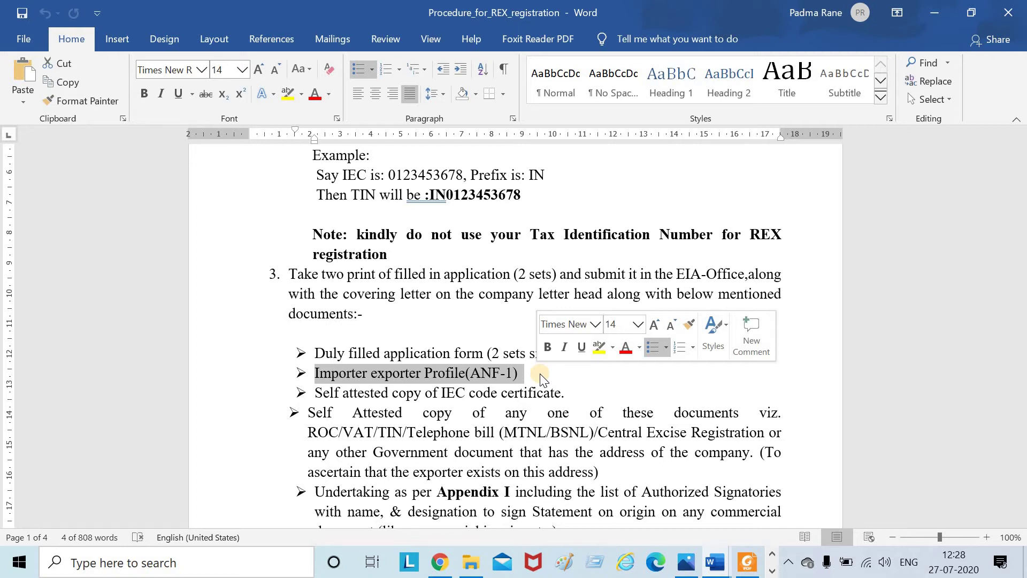
click(542, 377)
Switch to the blank ANF 1 Importer exporter Profile document in Word and go to its beginning.
key(alt+Tab)
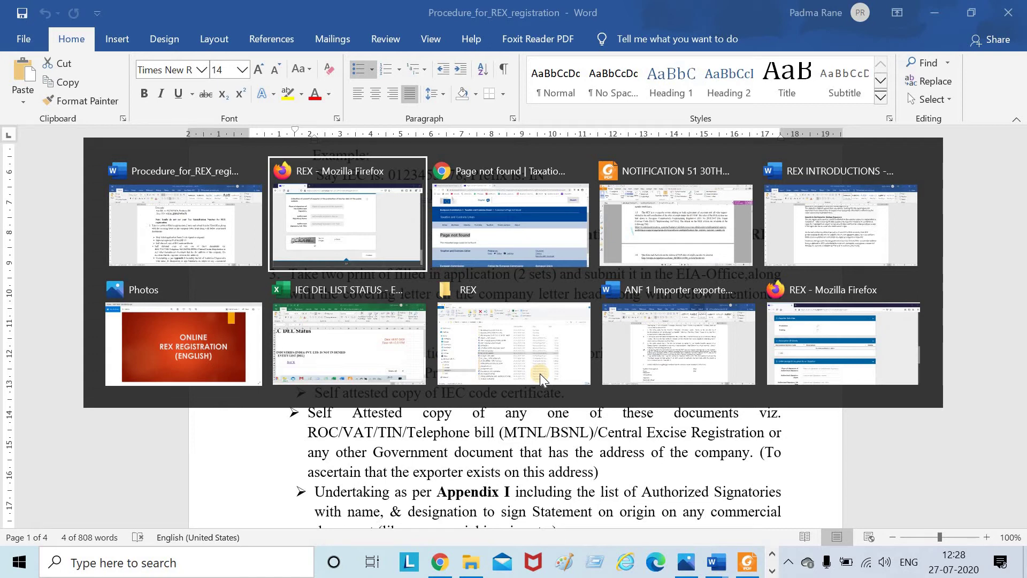
key(alt+Tab)
key(alt+Tab)
key(alt+Tab)
key(alt+Tab)
key(alt+Tab)
key(alt+Tab)
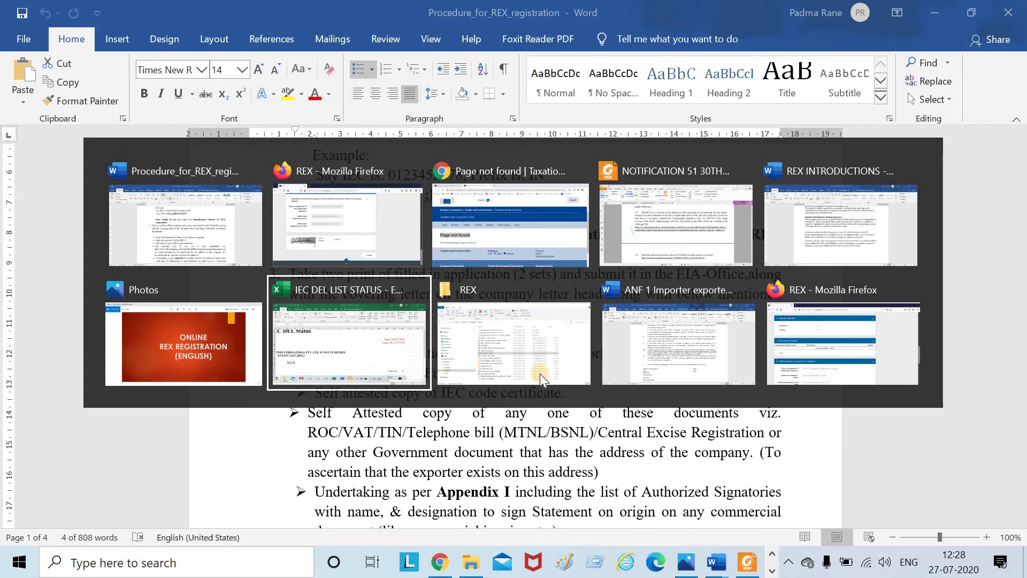
key(alt+Tab)
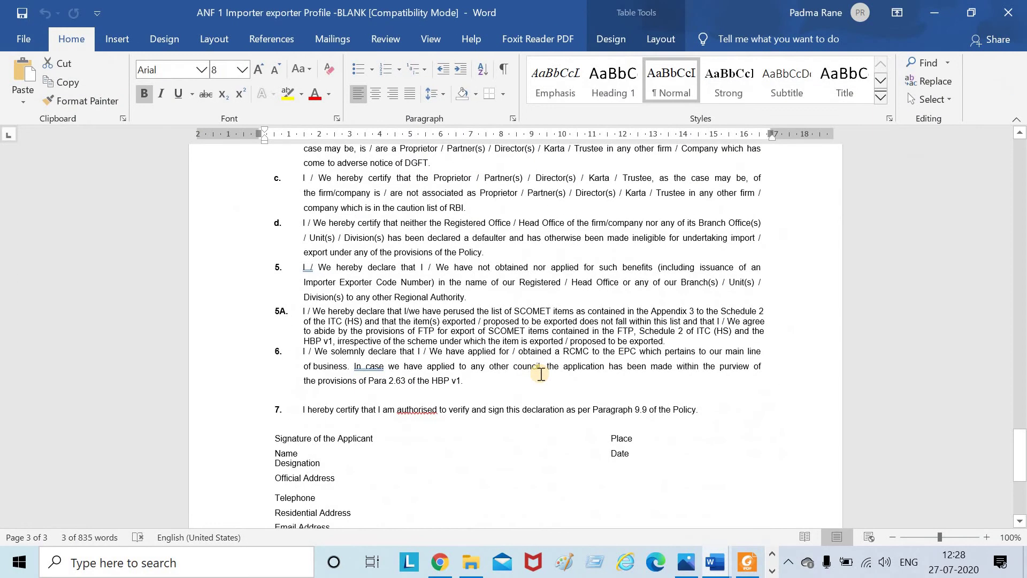
scroll(610, 396, up, 20)
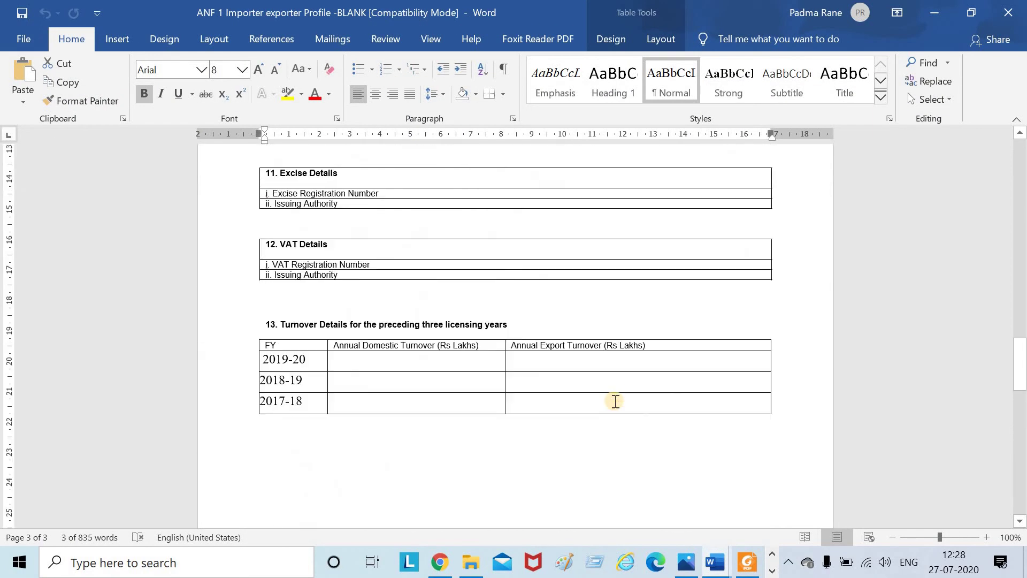
scroll(615, 401, up, 20)
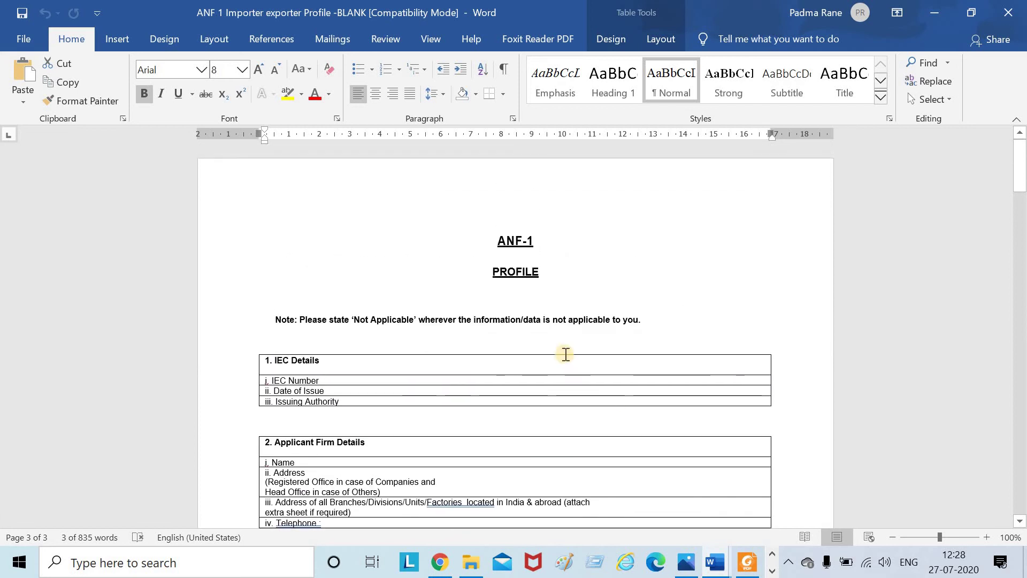
Review the IEC, applicant firm and proprietor/partner/director details sections of the ANF-1 profile, selecting the rows of section 3.
scroll(470, 334, down, 2)
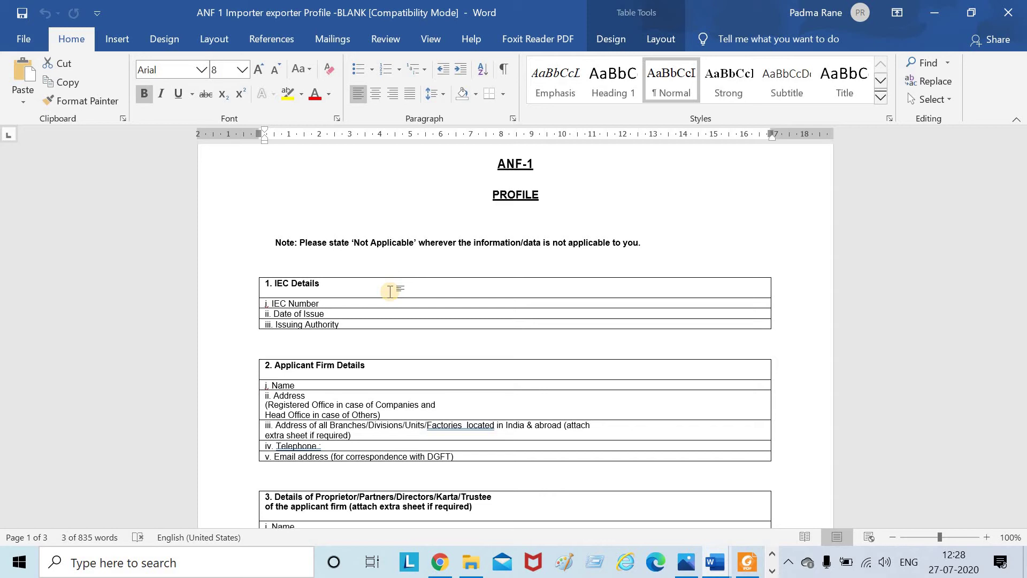
scroll(390, 291, down, 1)
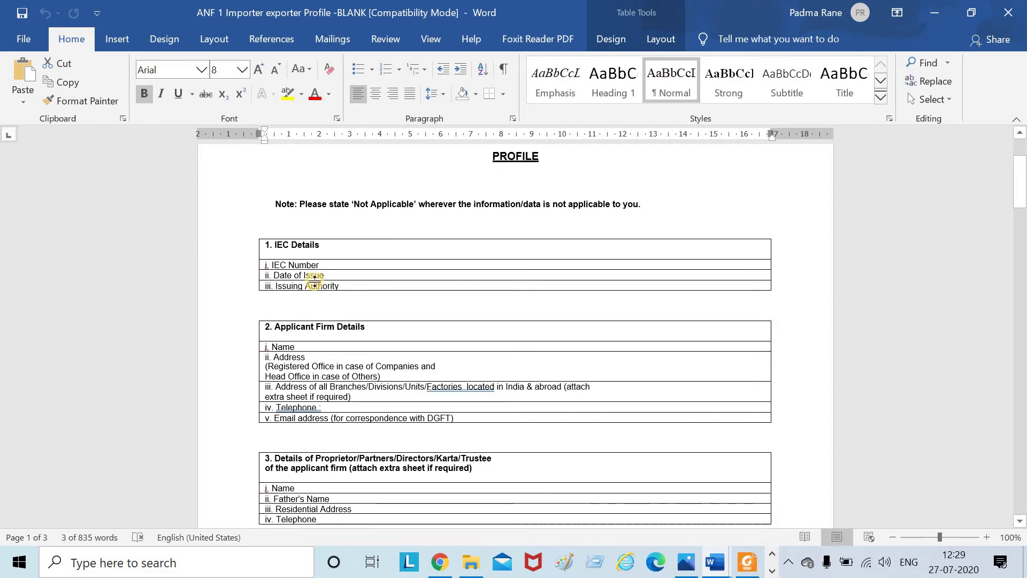
scroll(317, 292, down, 2)
scroll(255, 341, down, 1)
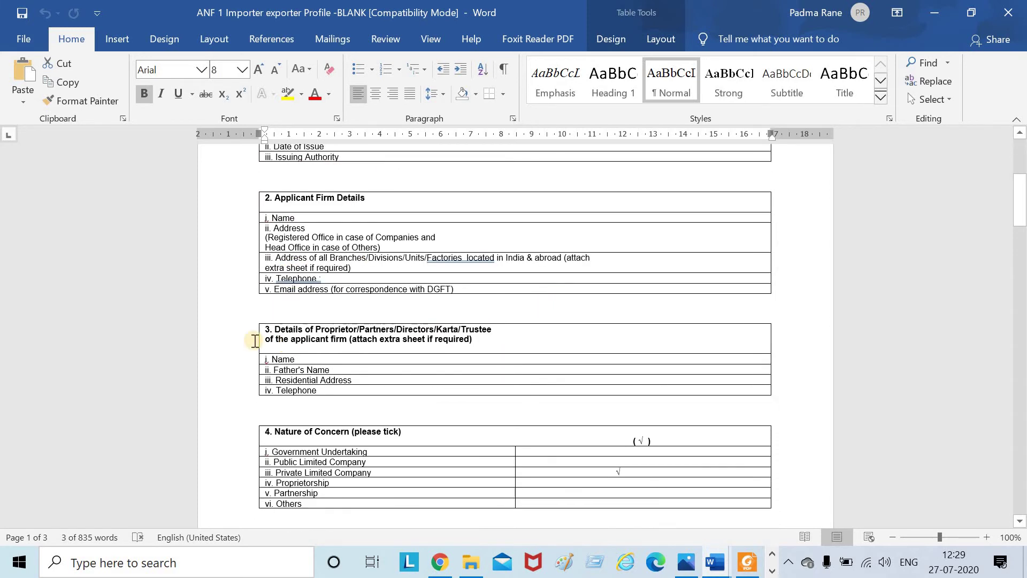
scroll(256, 340, down, 1)
drag(268, 303, 414, 374)
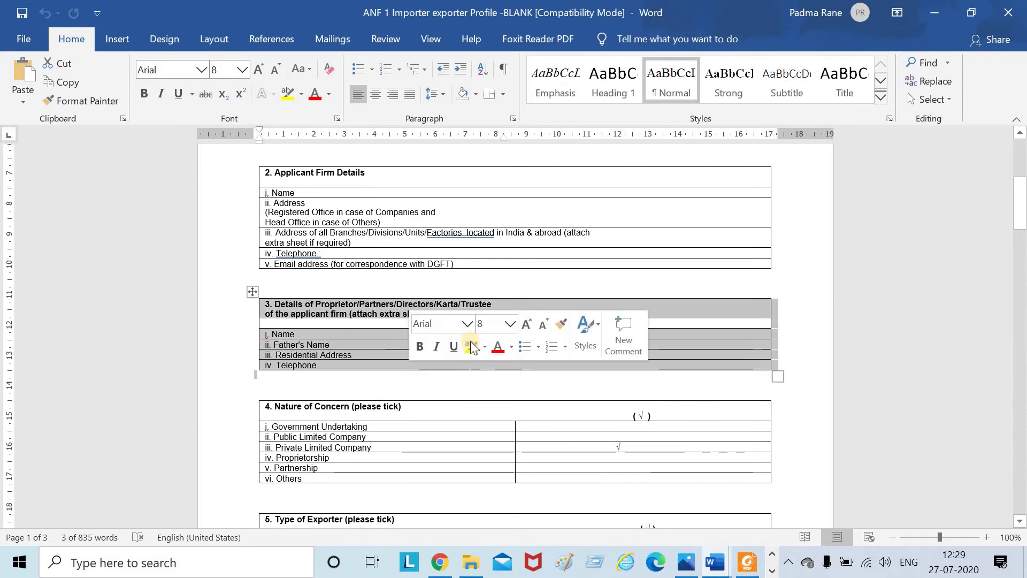
click(238, 335)
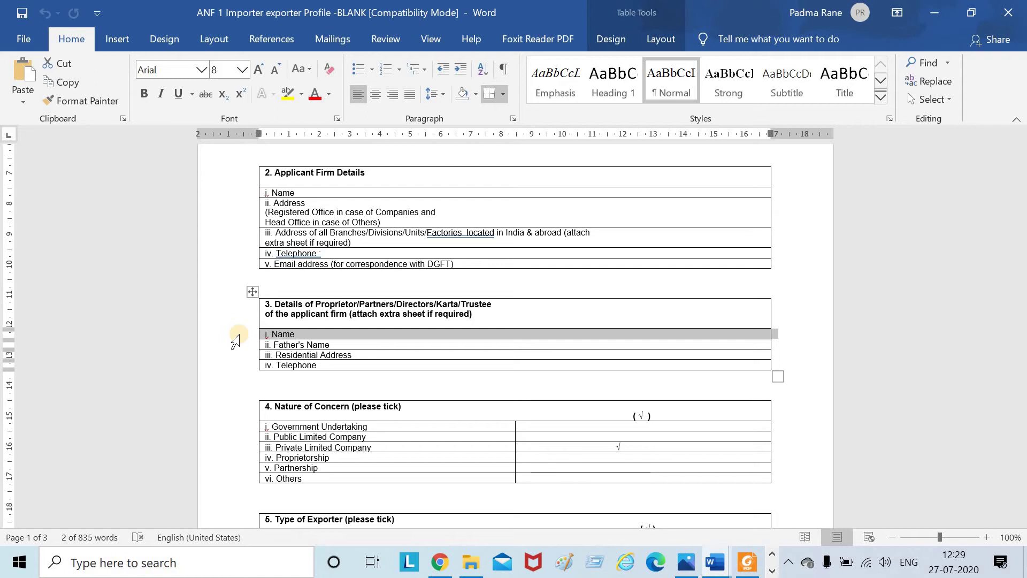
Review the Nature of Concern and Type of Exporter tick tables in sections 4 and 5 of the profile.
scroll(375, 380, down, 3)
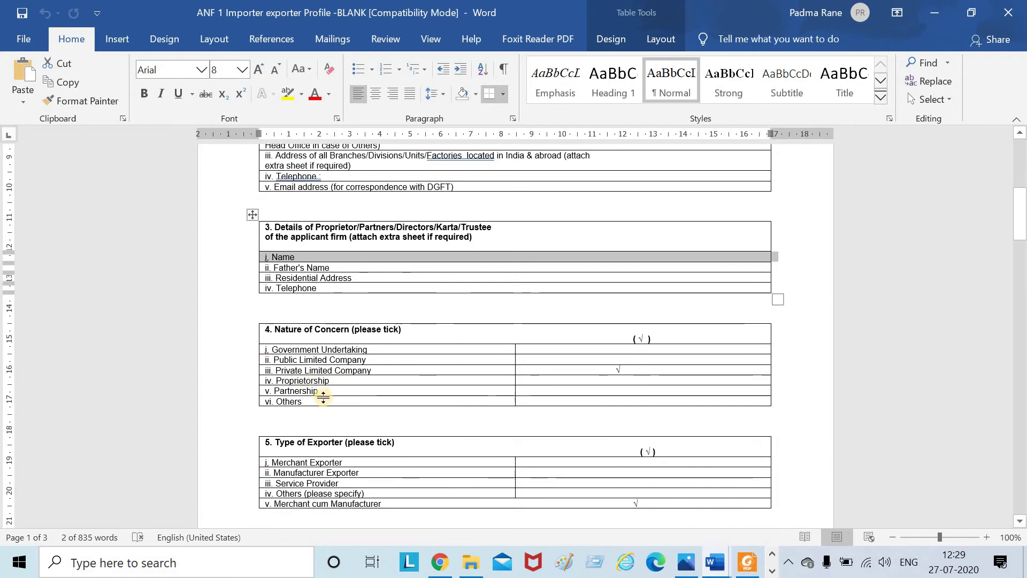
scroll(364, 398, down, 3)
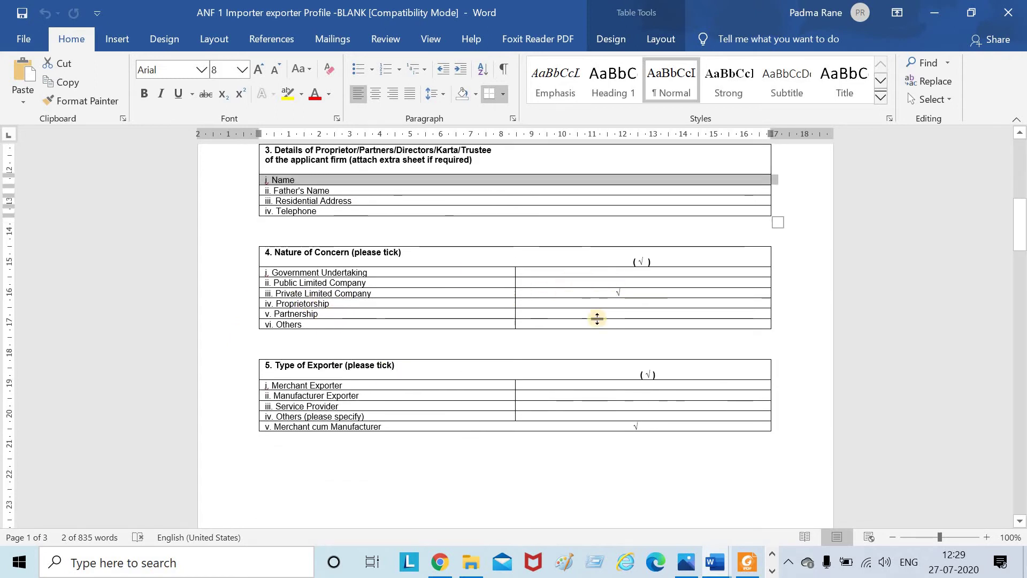
scroll(545, 381, down, 3)
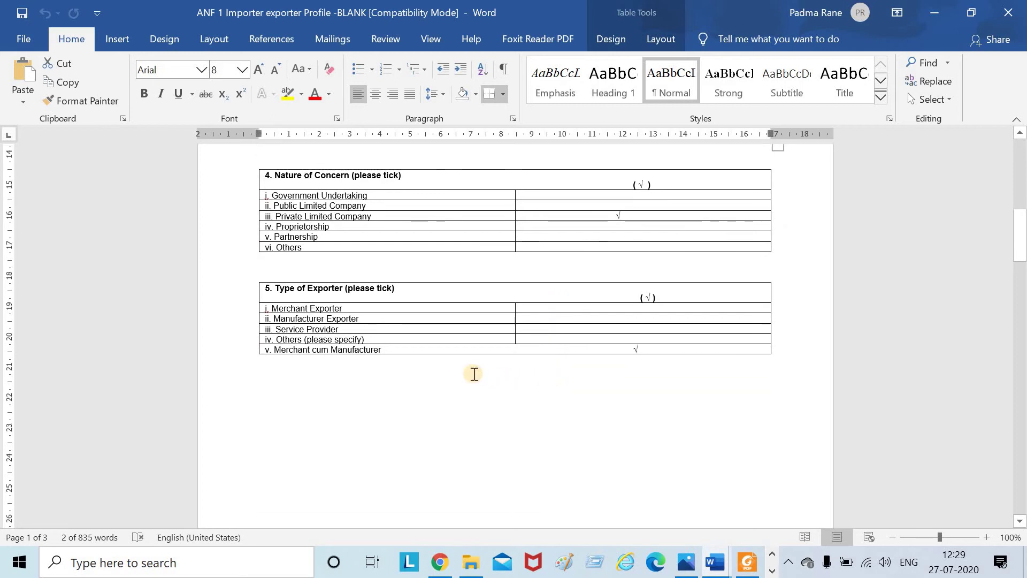
scroll(465, 365, down, 4)
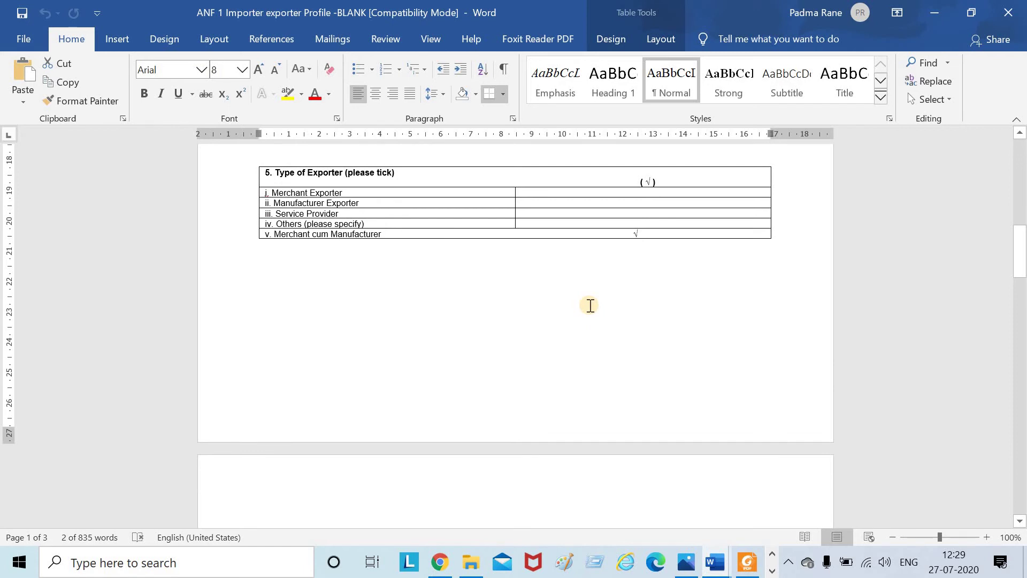
Examine the industrial registration, service tax, RCMC, status house and PAN details in sections 6 to 10.
scroll(590, 305, down, 6)
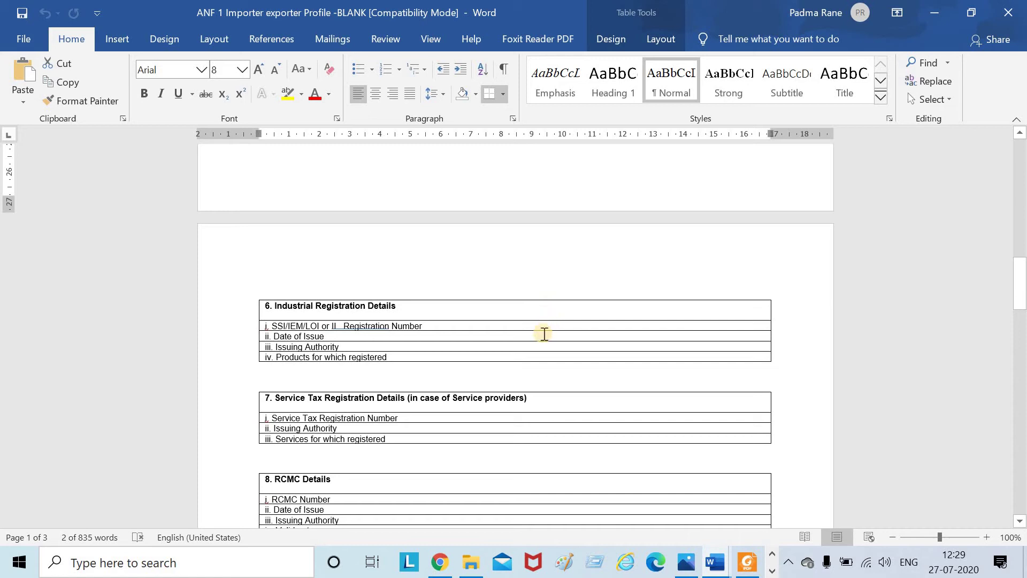
scroll(535, 343, down, 2)
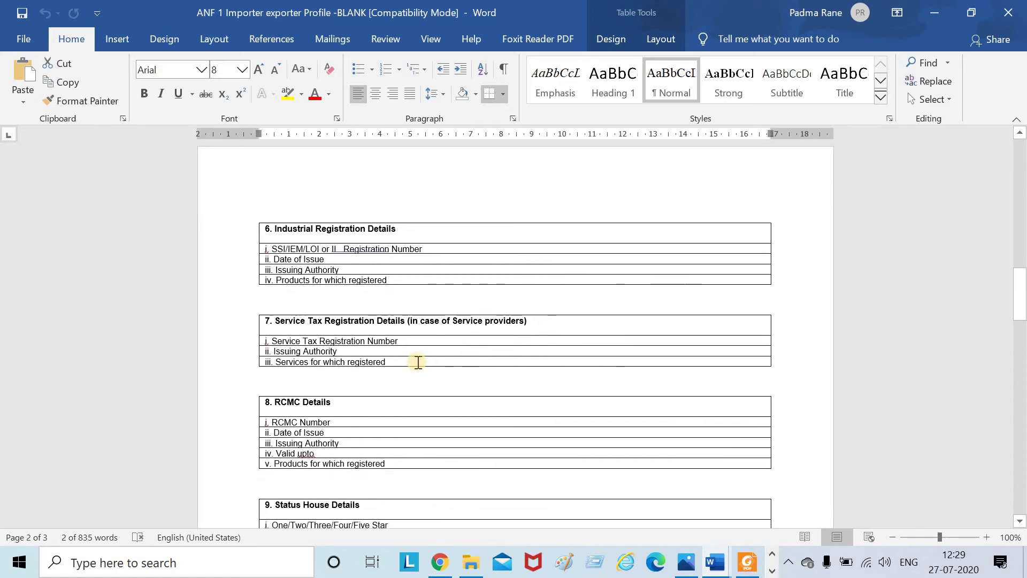
scroll(418, 362, down, 3)
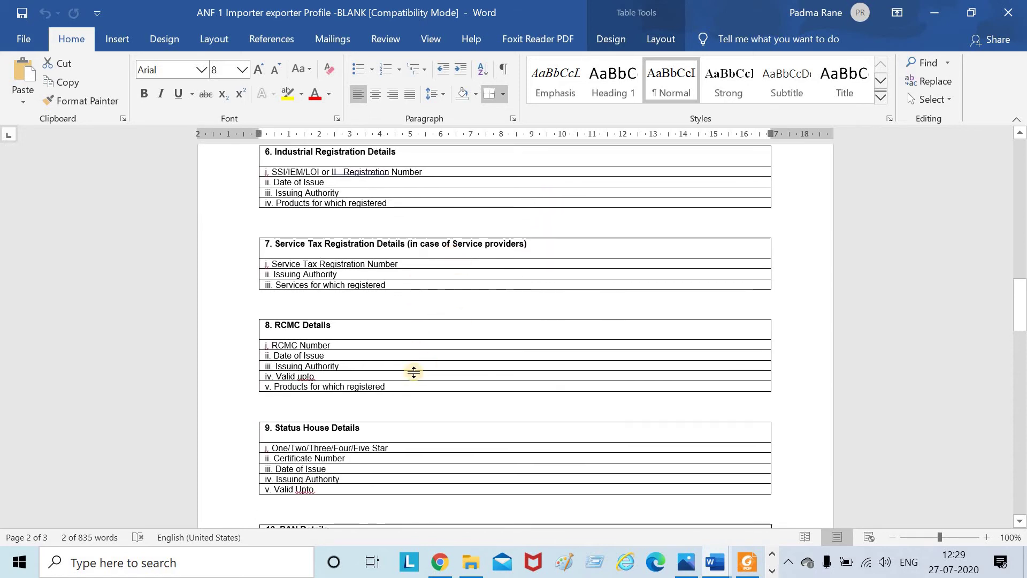
scroll(424, 363, down, 3)
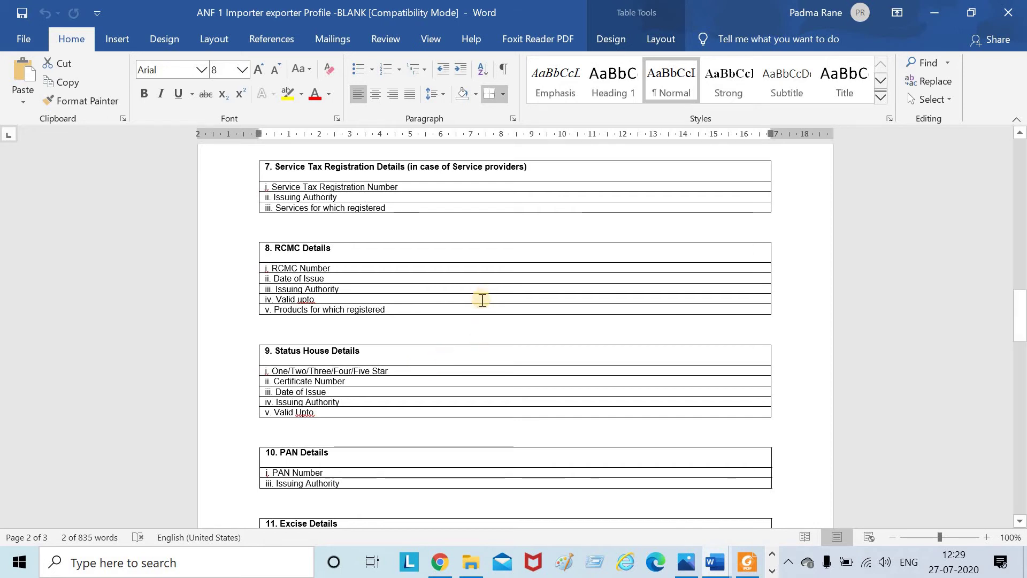
scroll(466, 303, down, 3)
scroll(449, 334, down, 3)
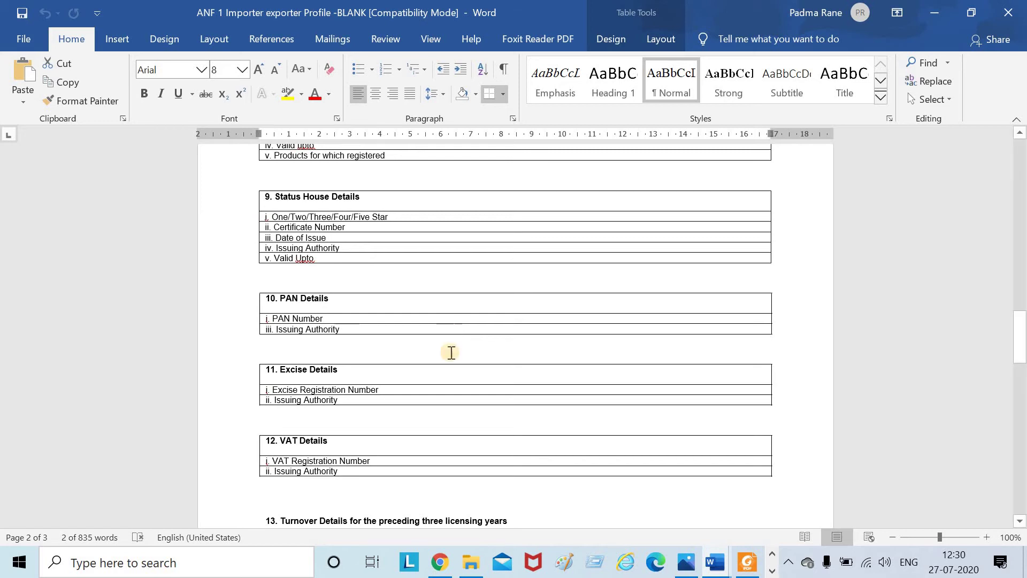
Review the excise, VAT and three-year turnover sections, selecting the turnover rows, and look over the closing declaration and signature fields.
scroll(448, 382, down, 1)
scroll(448, 381, down, 3)
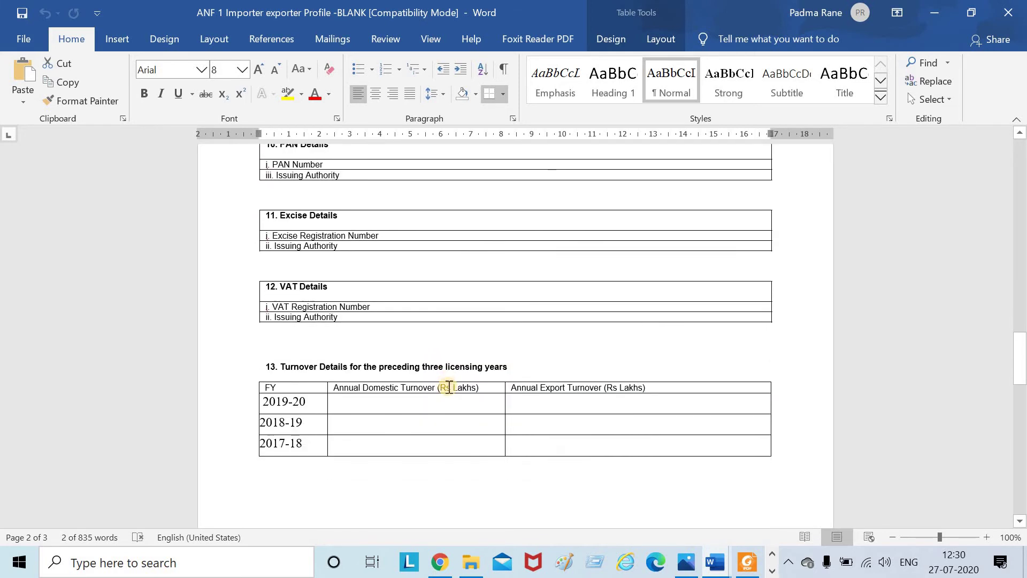
scroll(449, 385, down, 3)
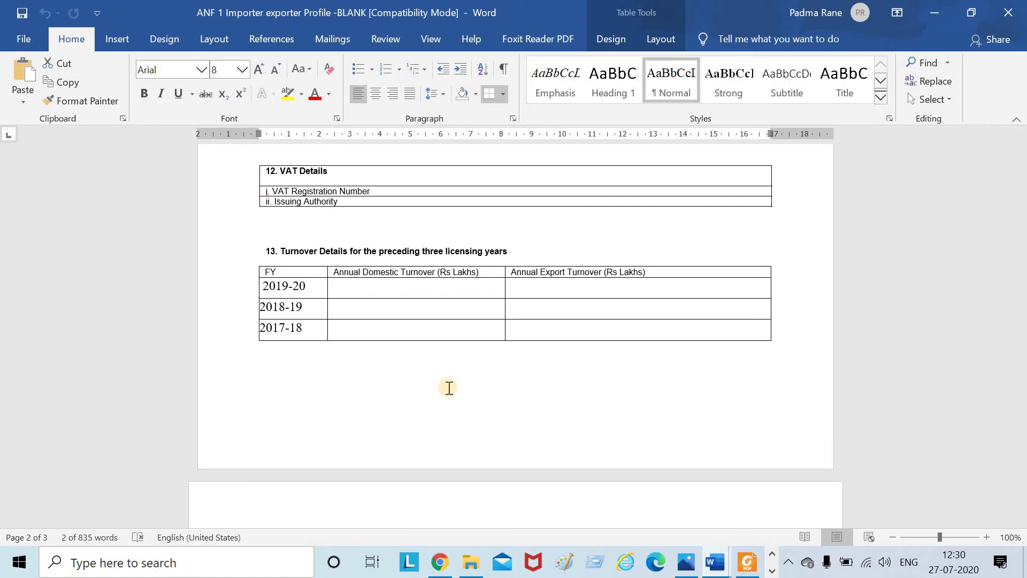
drag(390, 289, 566, 399)
scroll(581, 400, down, 15)
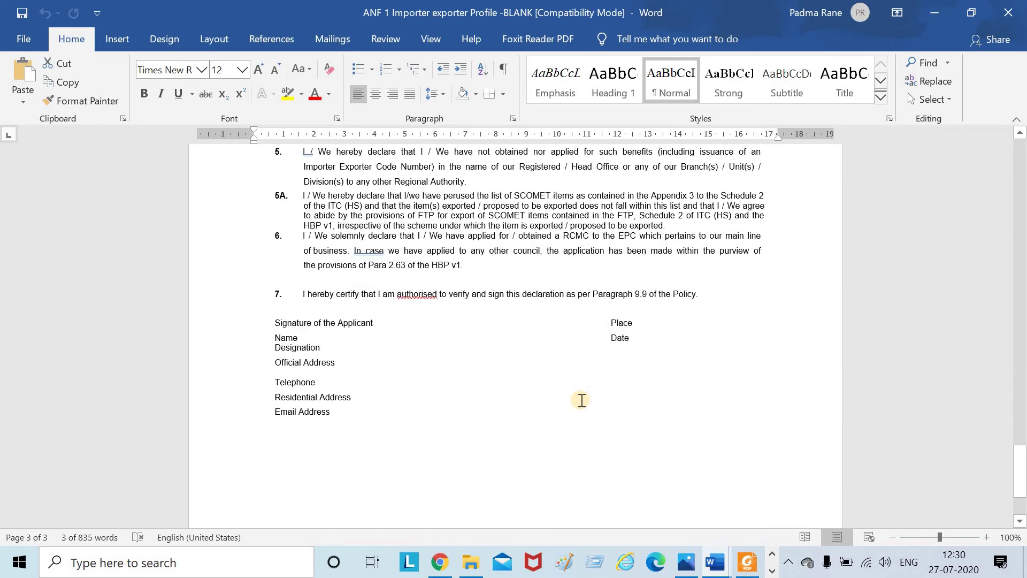
scroll(582, 400, up, 20)
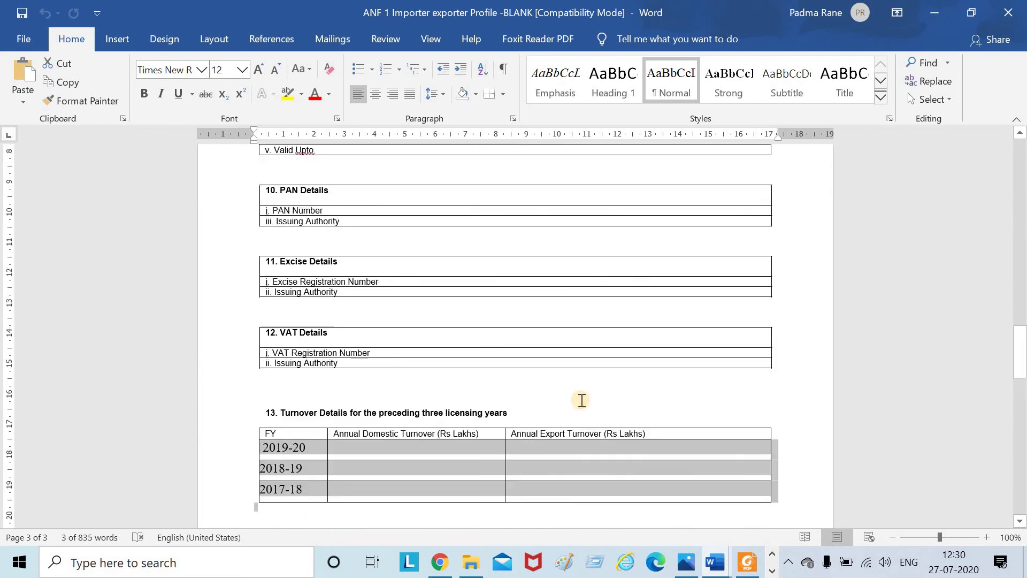
scroll(580, 400, up, 1)
Switch to the Procedure_for_REX_registration document and examine the IEC certificate copy and company address proof requirements, selecting their key text.
mouse_move(712, 548)
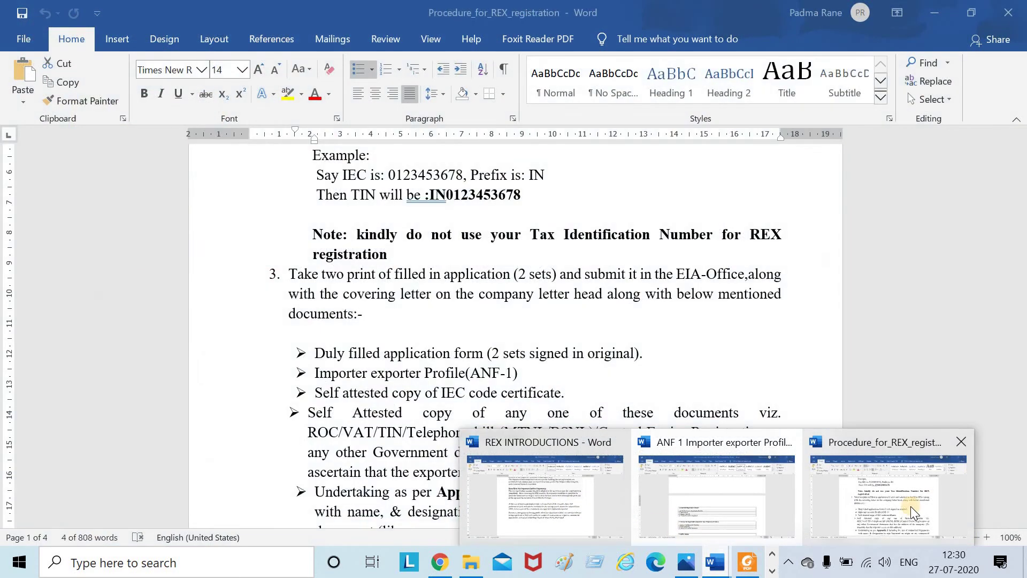
click(911, 506)
scroll(790, 489, down, 3)
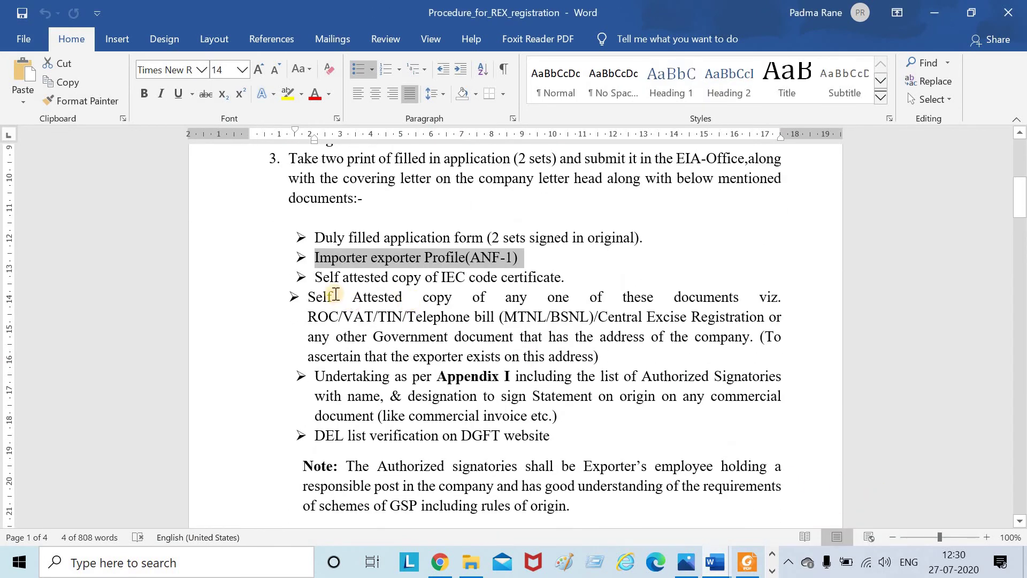
drag(316, 276, 589, 275)
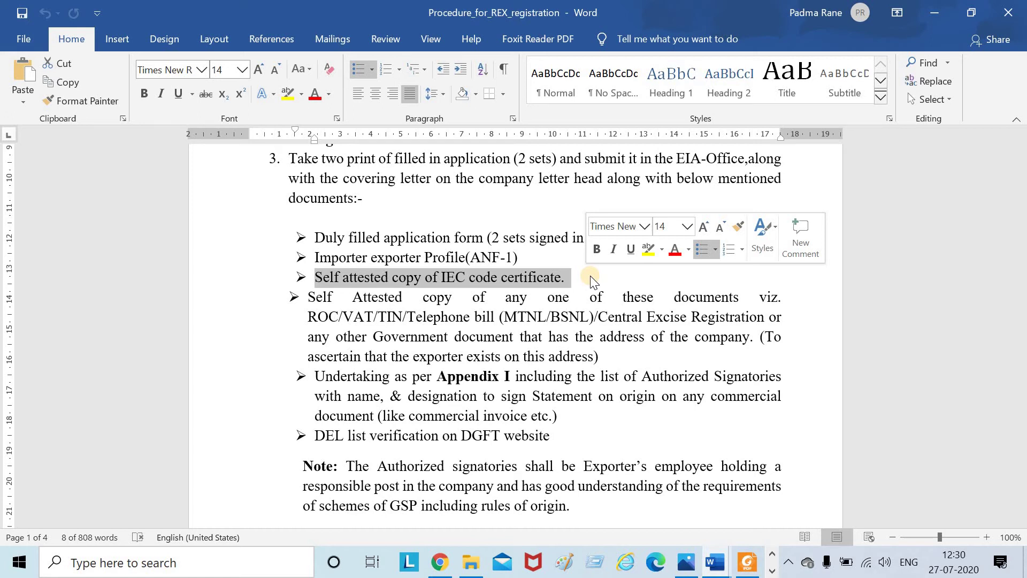
scroll(479, 284, down, 1)
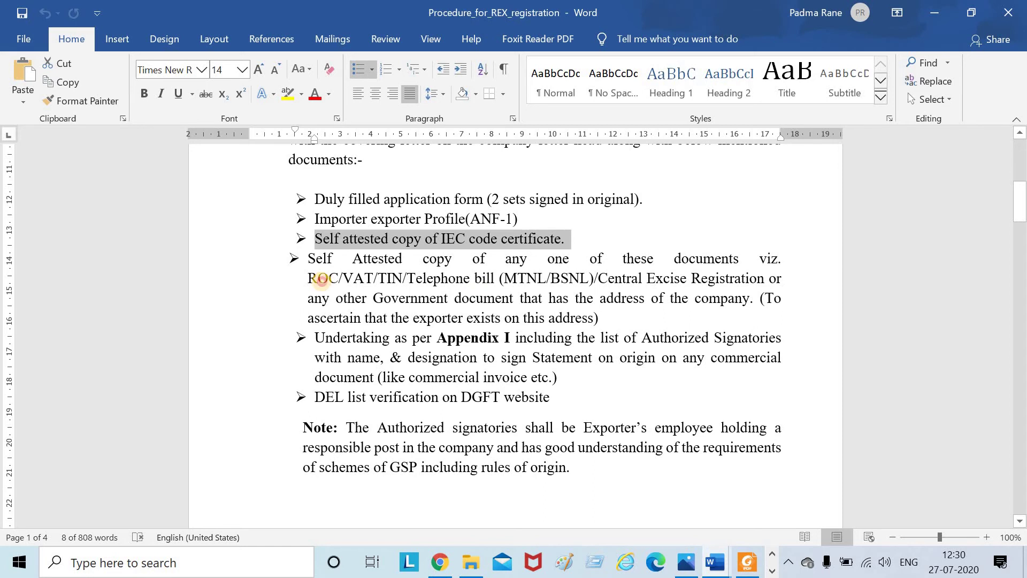
drag(320, 278, 373, 279)
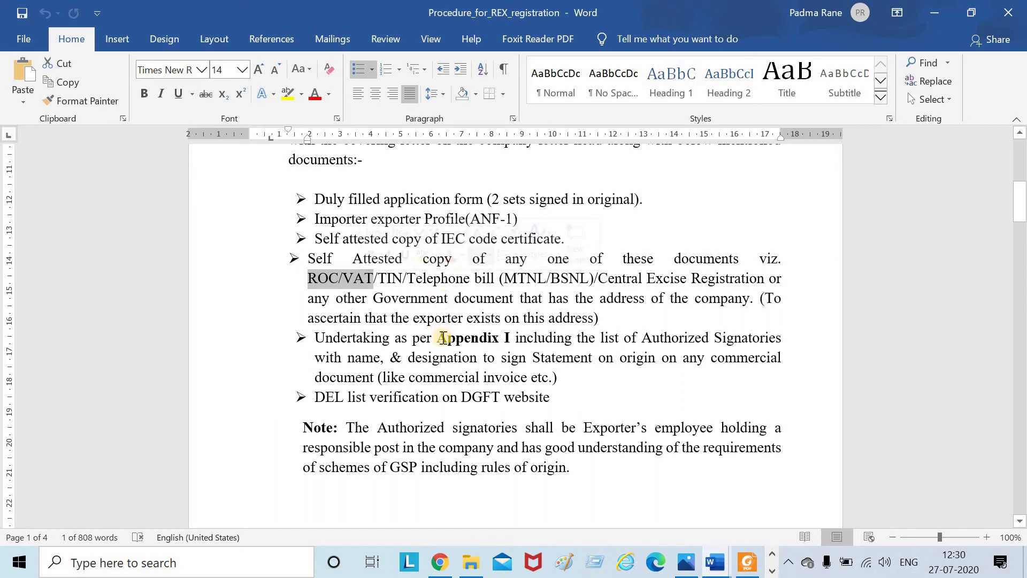
Select the Appendix I mention in the undertaking requirement and examine the opening of the Appendix-I Undertaking template.
scroll(444, 300, down, 1)
drag(444, 303, 529, 303)
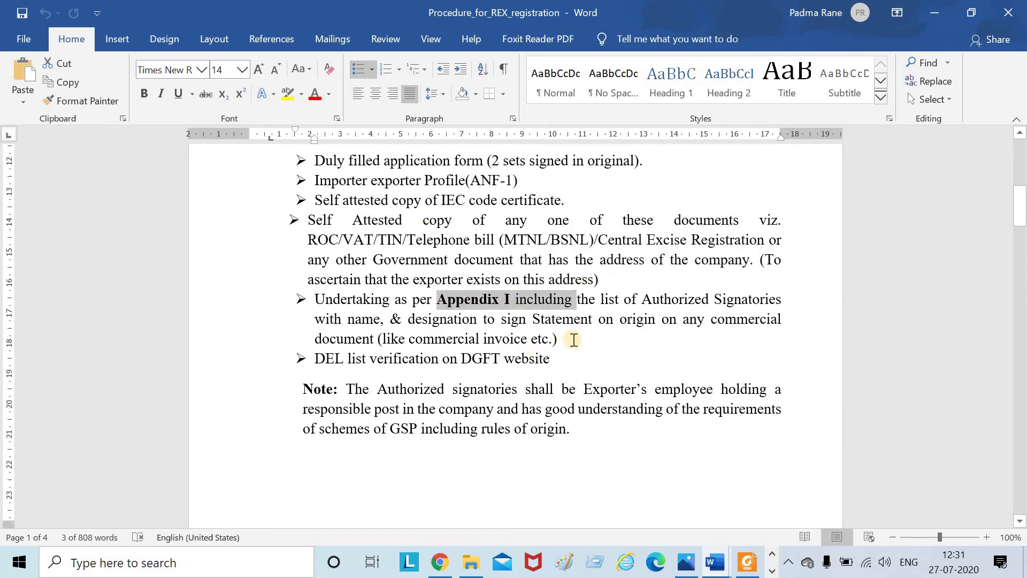
scroll(573, 339, down, 15)
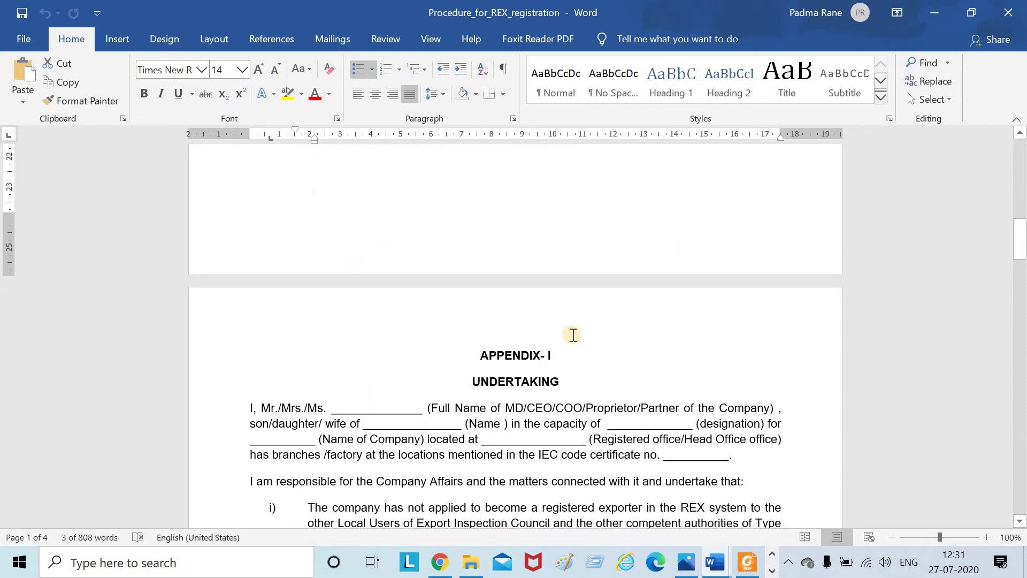
scroll(574, 335, up, 2)
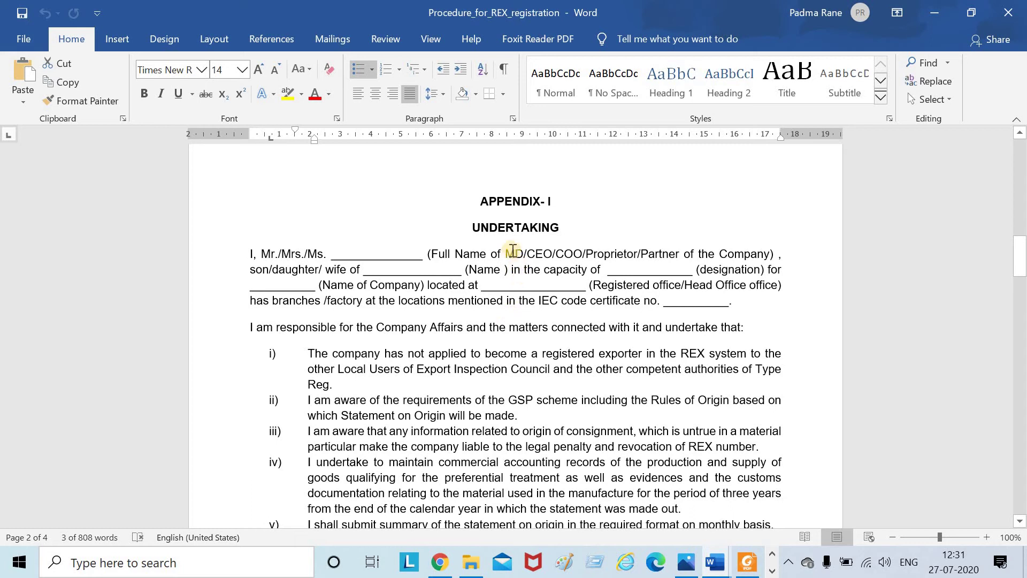
drag(516, 238, 627, 287)
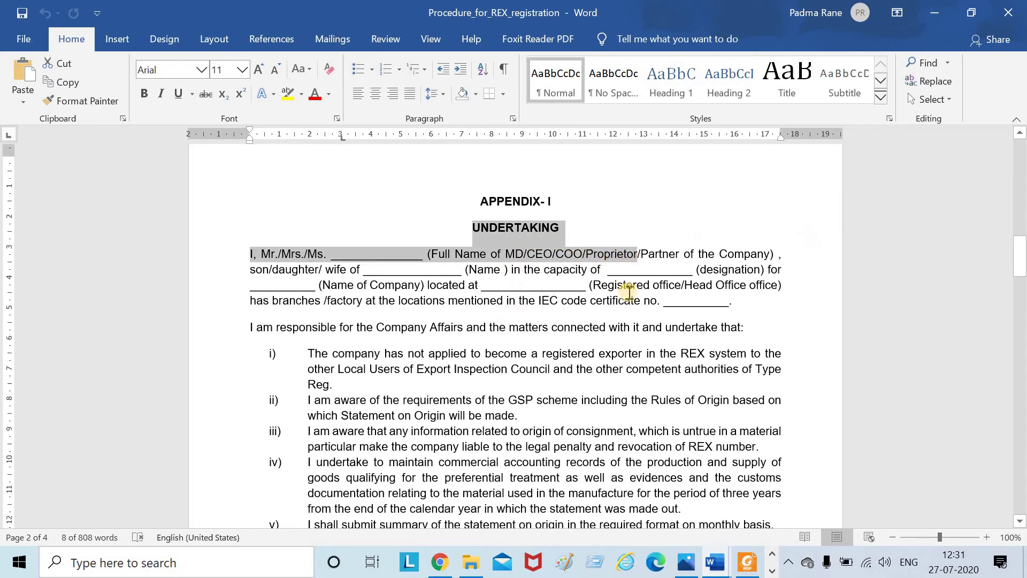
Review the undertaking's clauses and select the authorised signatory table with its name, designation, specimen signature and contact fields.
scroll(627, 287, down, 4)
scroll(628, 292, up, 1)
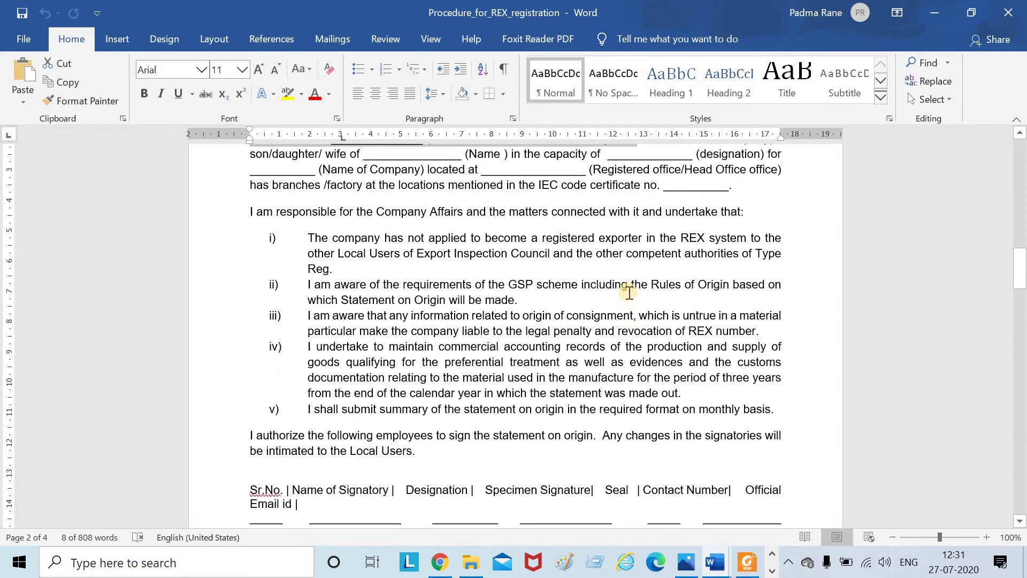
scroll(629, 292, down, 5)
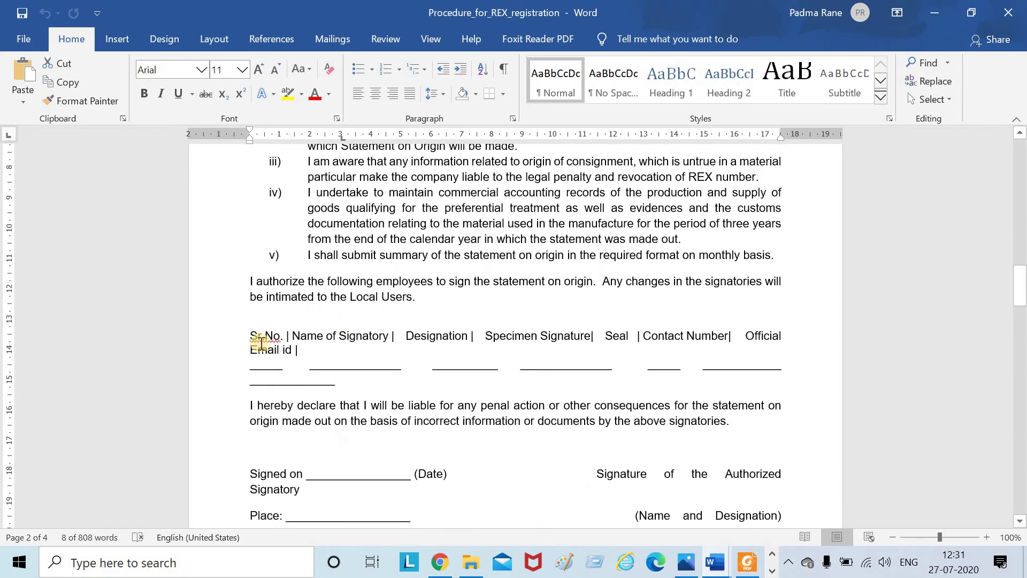
drag(248, 337, 353, 350)
drag(401, 376, 432, 415)
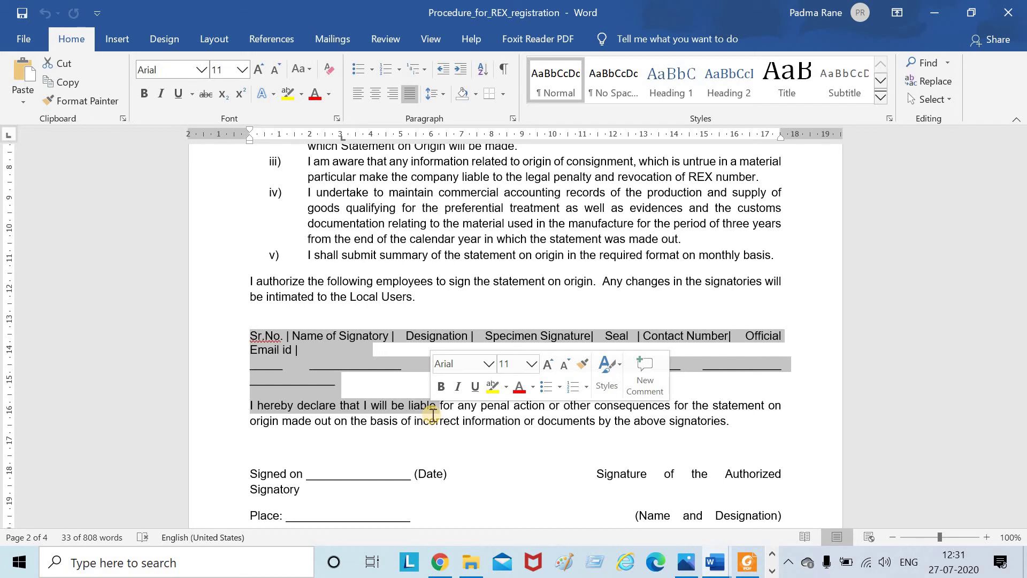
Return to the list of required documents and review the DEL list verification on DGFT website item, selecting and deselecting it.
scroll(435, 406, up, 20)
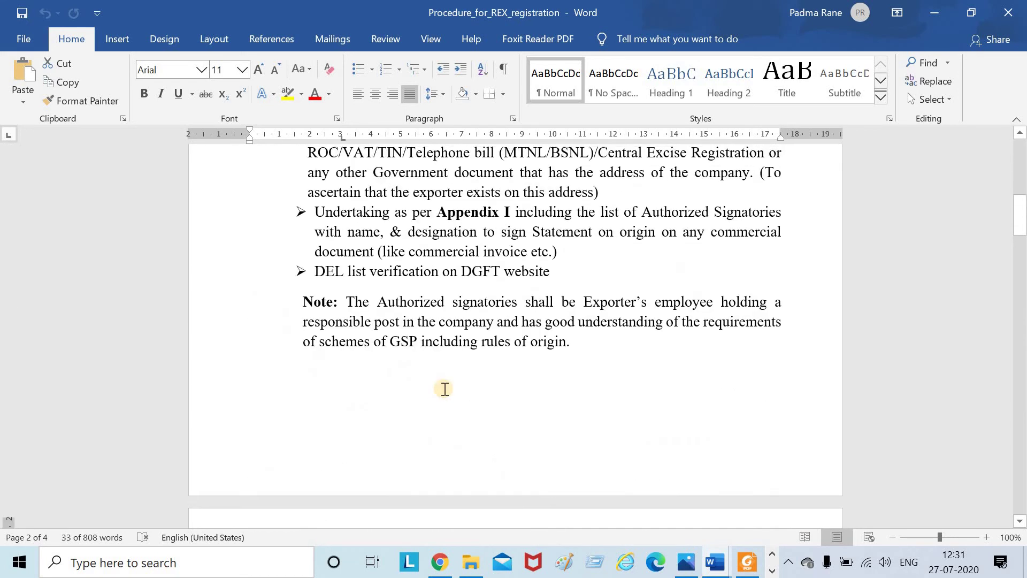
scroll(444, 389, down, 3)
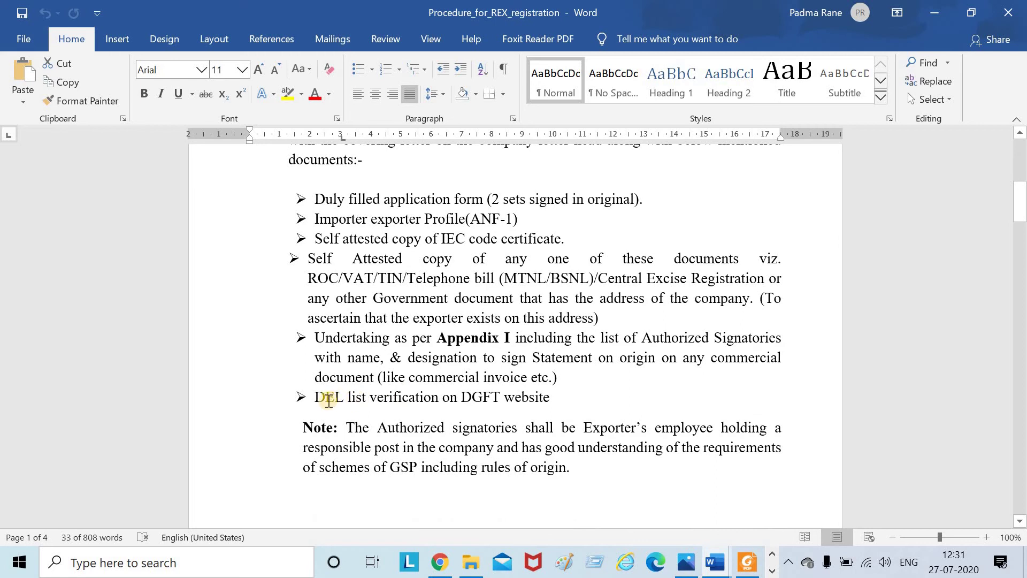
drag(316, 396, 599, 396)
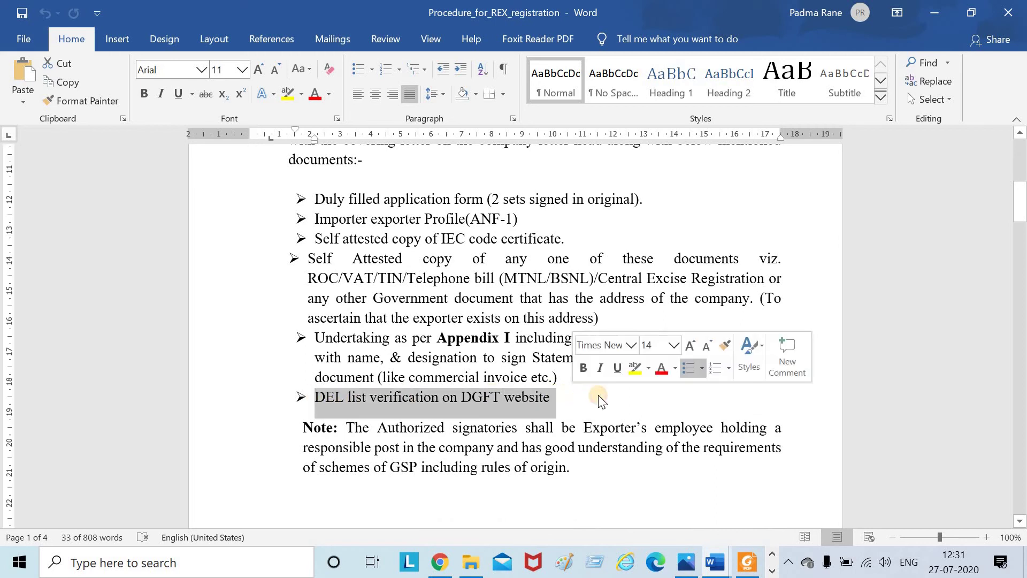
click(599, 395)
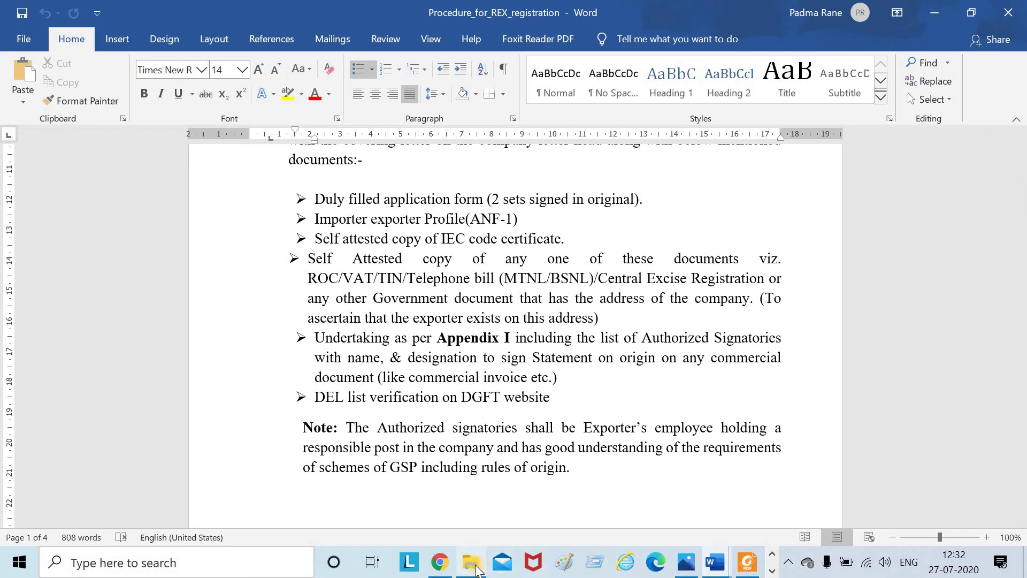
Switch to the IEC DEL LIST STATUS workbook in Excel to examine the DEL status check.
mouse_move(476, 570)
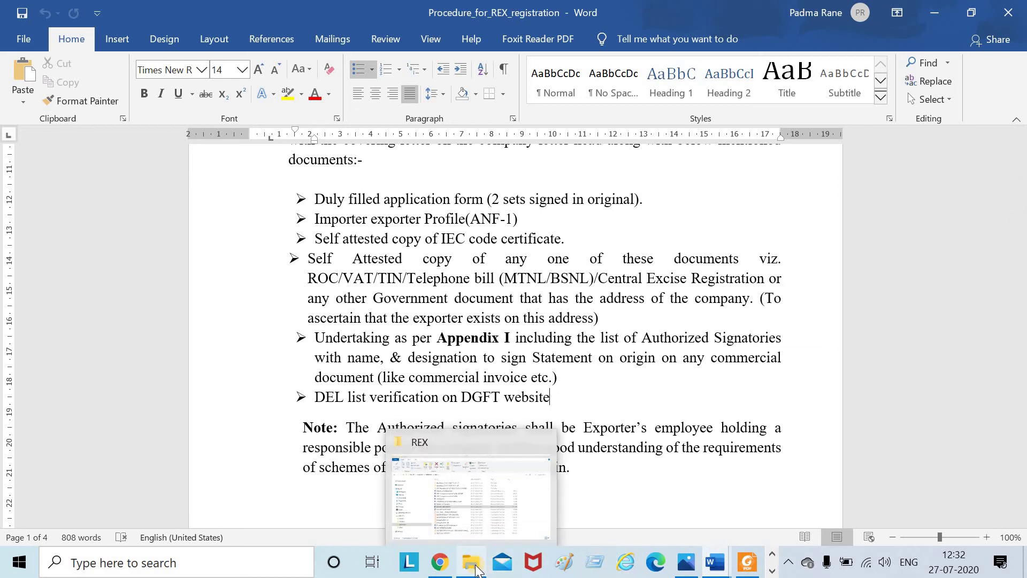
key(alt+Tab)
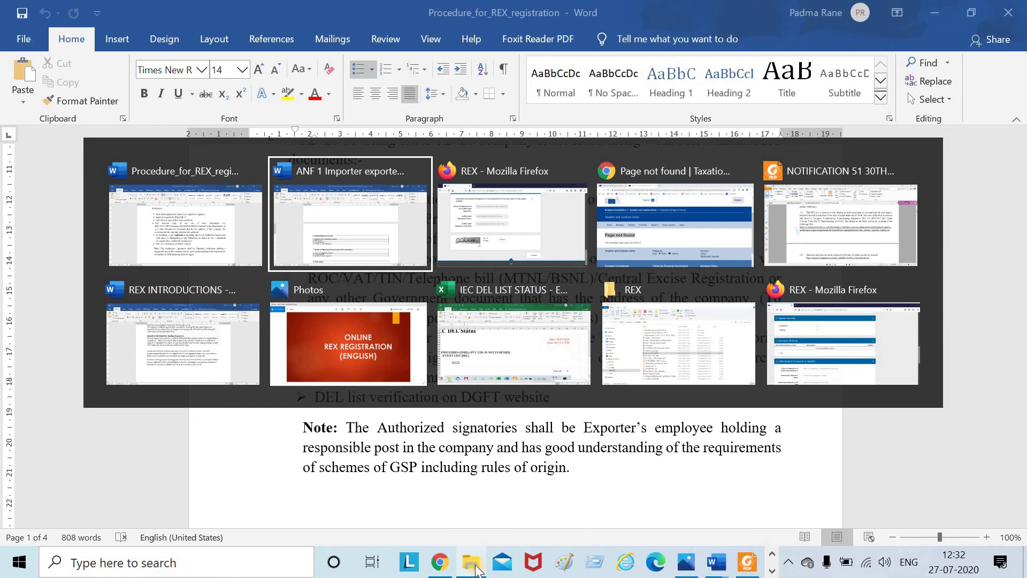
key(Tab)
key(Tab)
key(Tab)
key(Tab)
key(Tab)
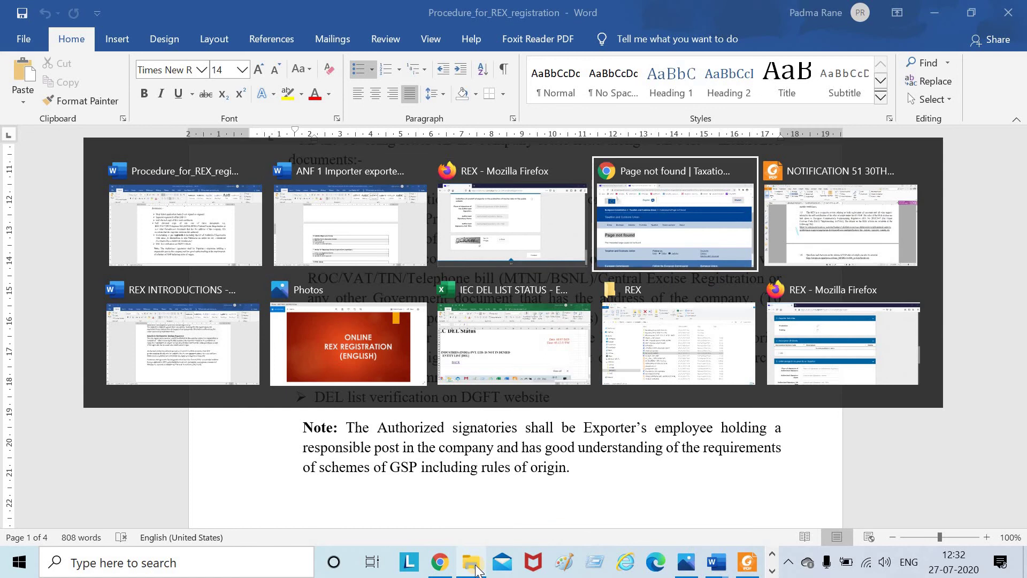
key(Tab)
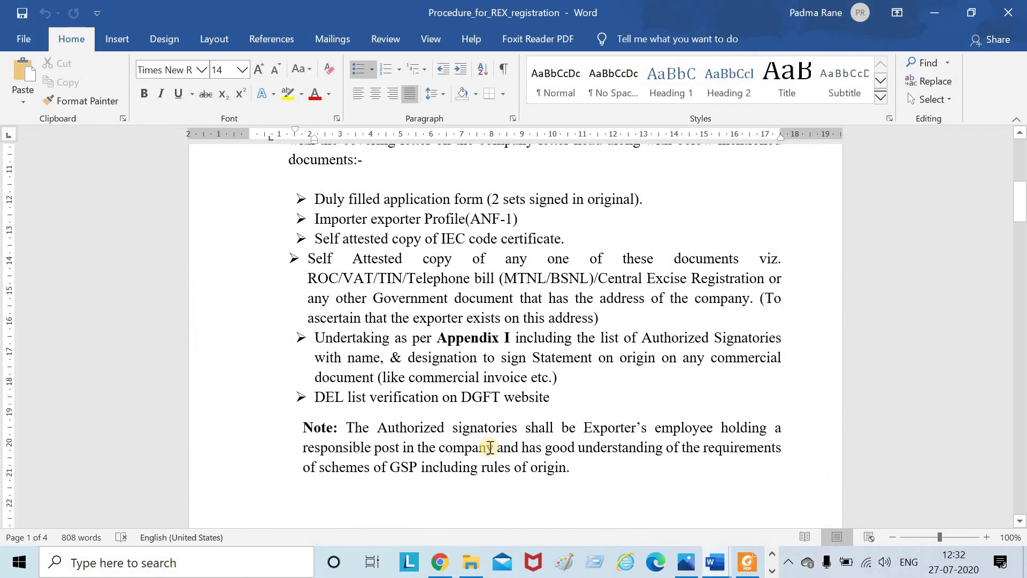
Recheck the required documents list and authorised signatories note in Procedure_for_REX_registration, and examine the Appendix-I undertaking through to its signature block.
scroll(542, 394, down, 3)
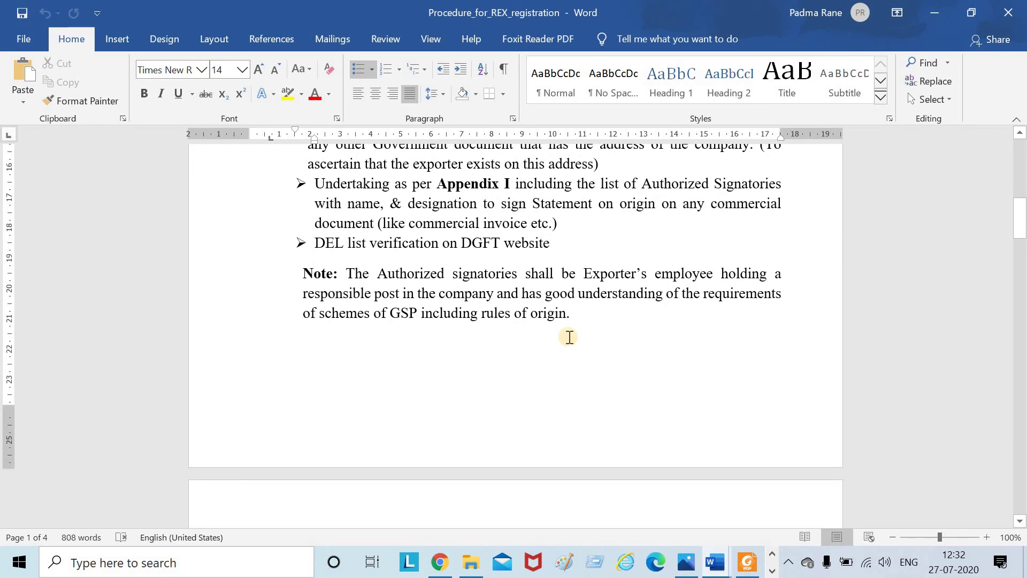
scroll(569, 337, up, 3)
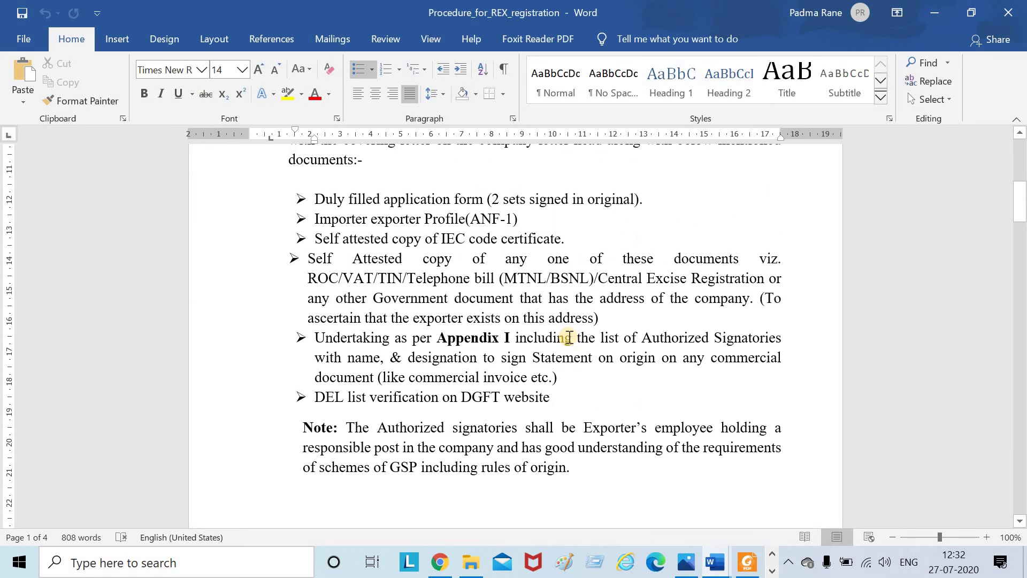
scroll(569, 337, up, 2)
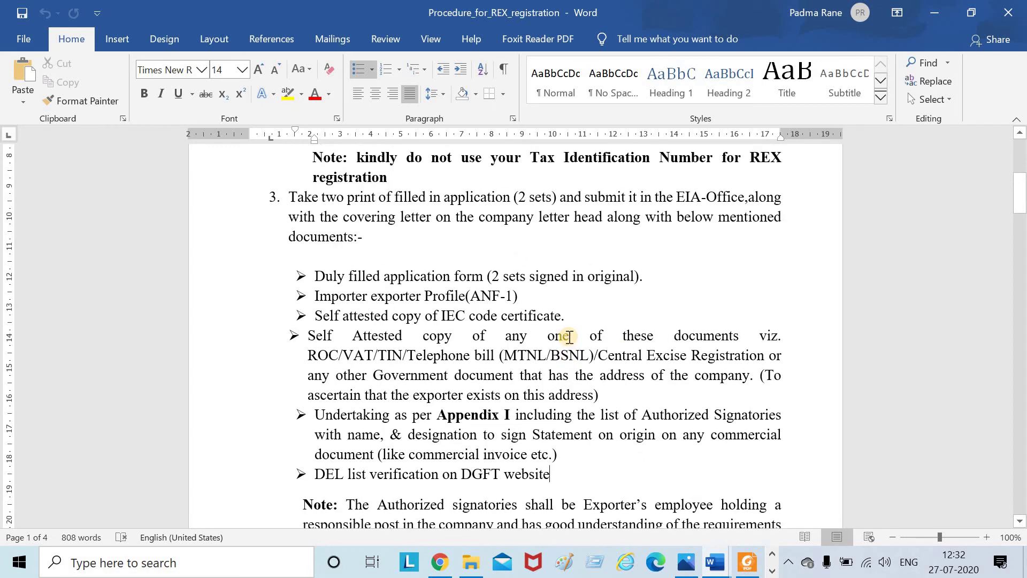
scroll(340, 295, down, 2)
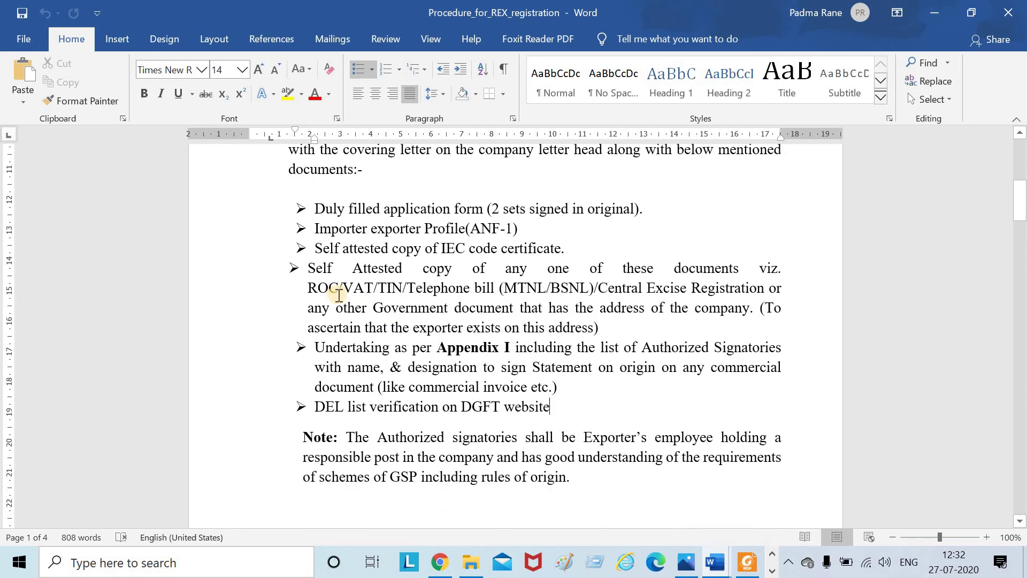
scroll(339, 294, down, 5)
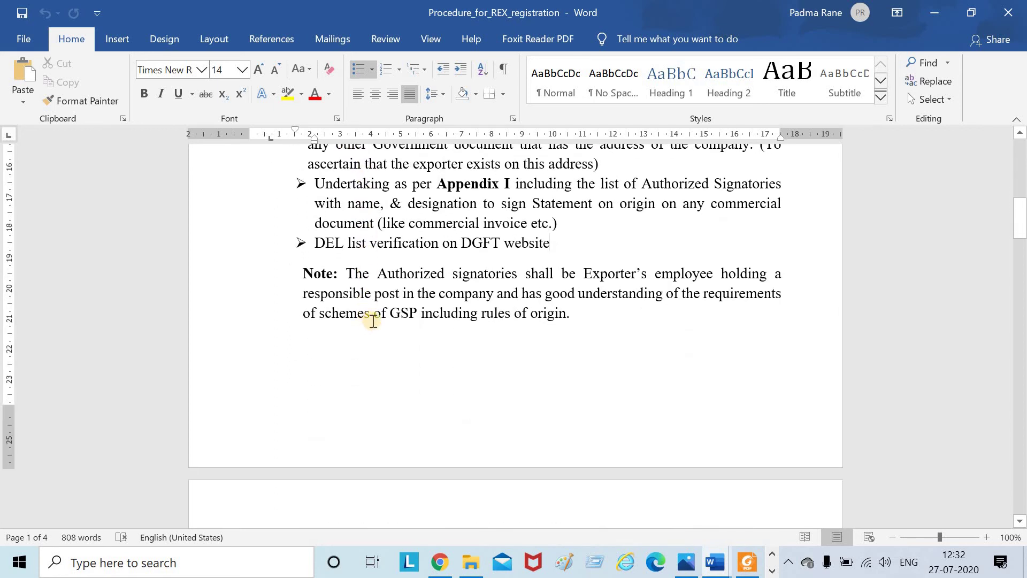
scroll(438, 326, down, 2)
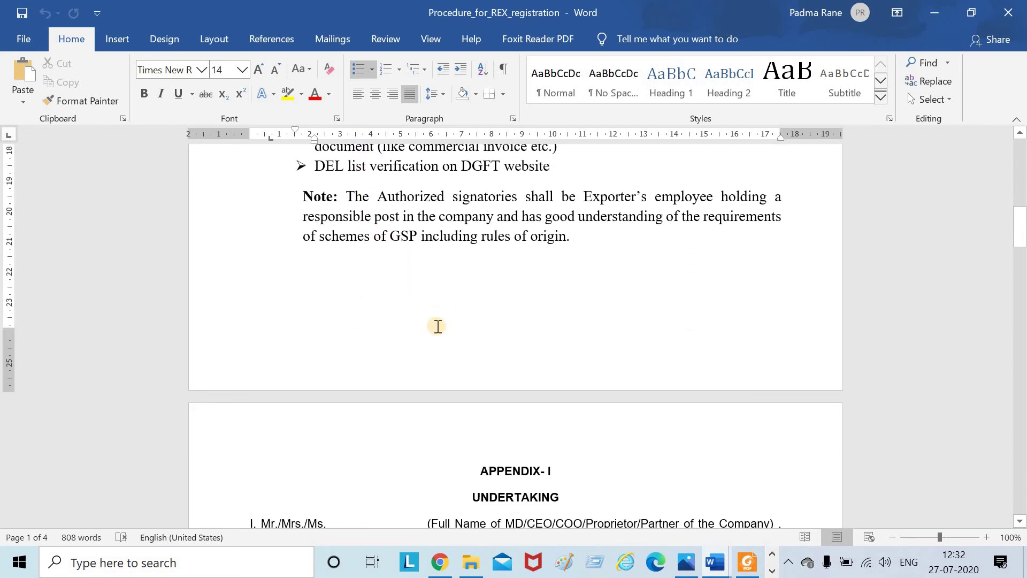
scroll(438, 326, down, 15)
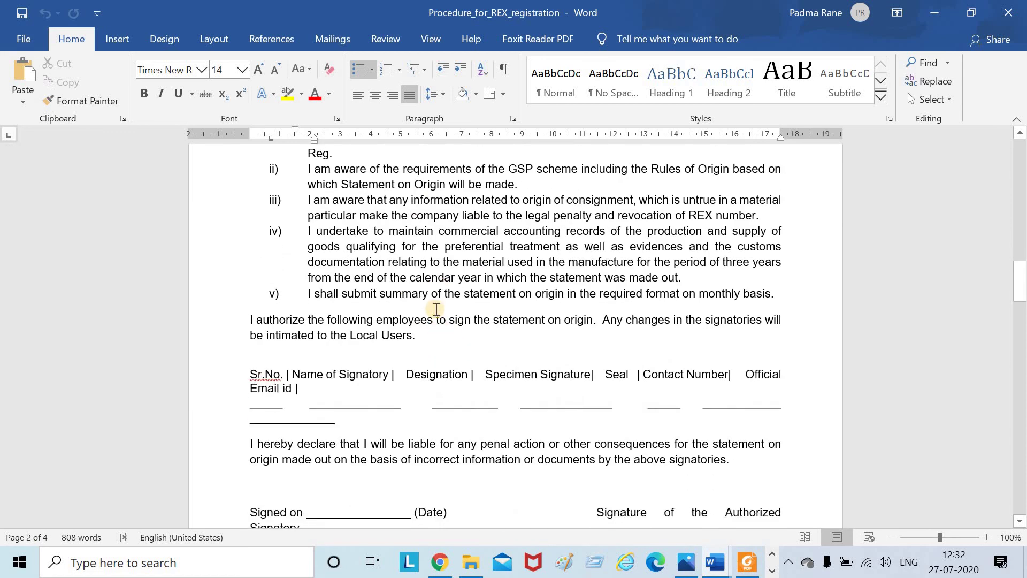
scroll(570, 375, down, 3)
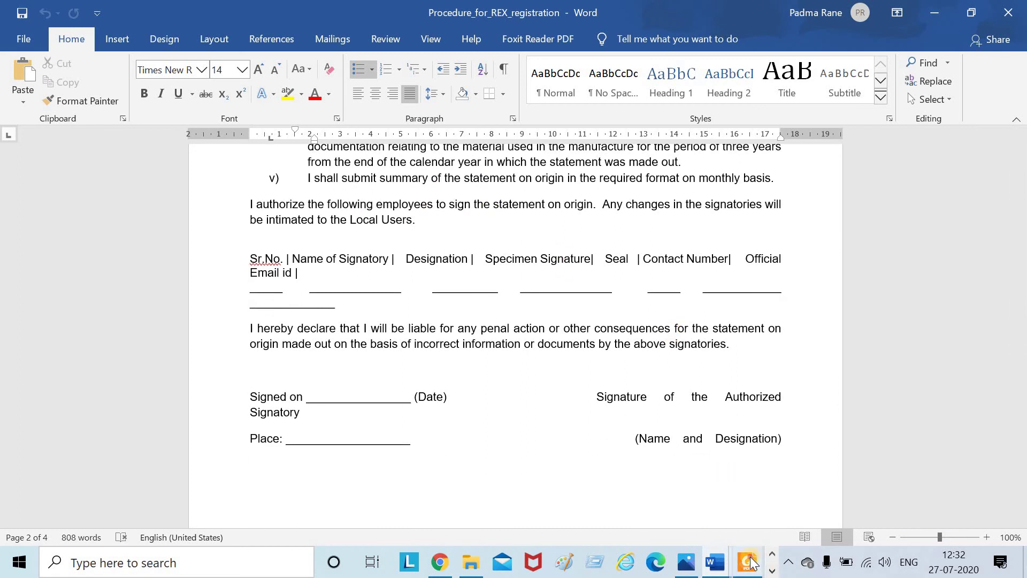
Switch to Foxit Reader, bring up the REX registration copy and select the registration number in the official use box.
click(760, 562)
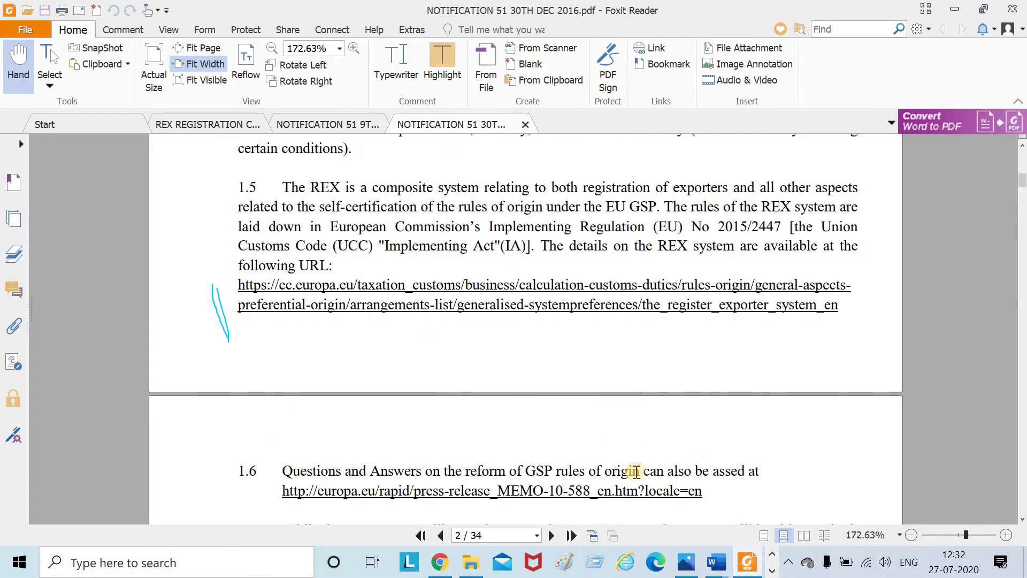
key(alt+Tab)
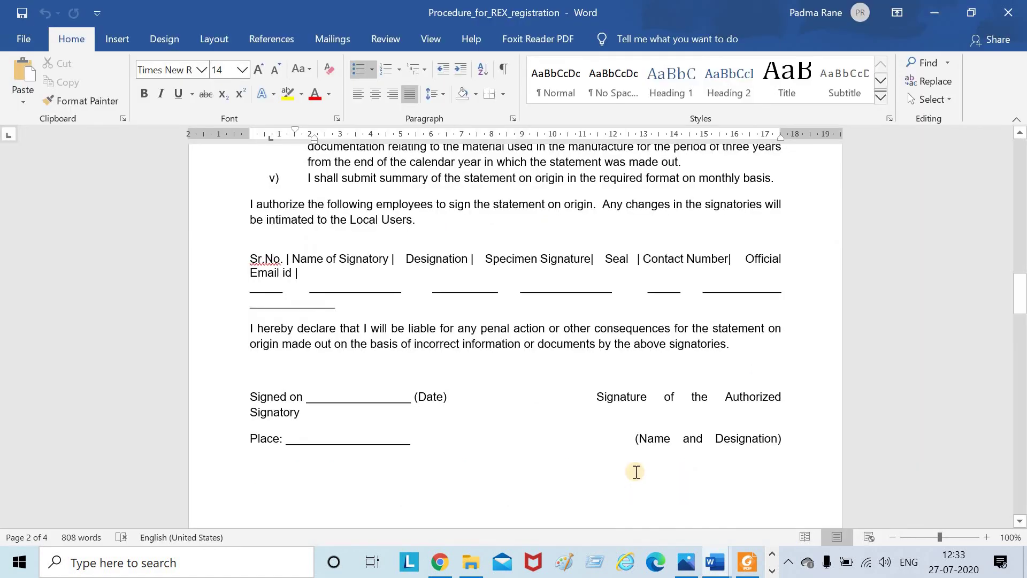
key(alt+Tab)
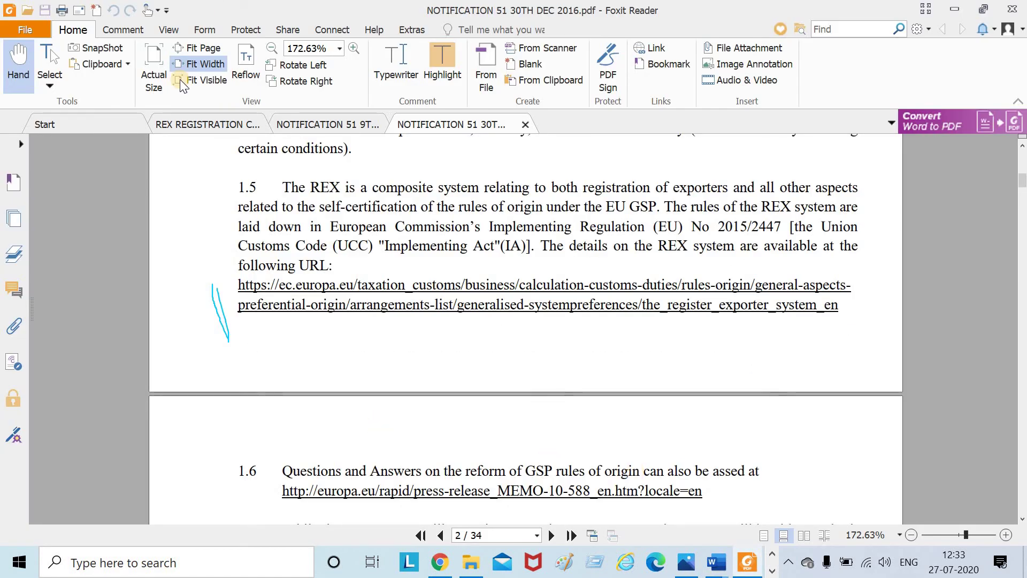
click(209, 125)
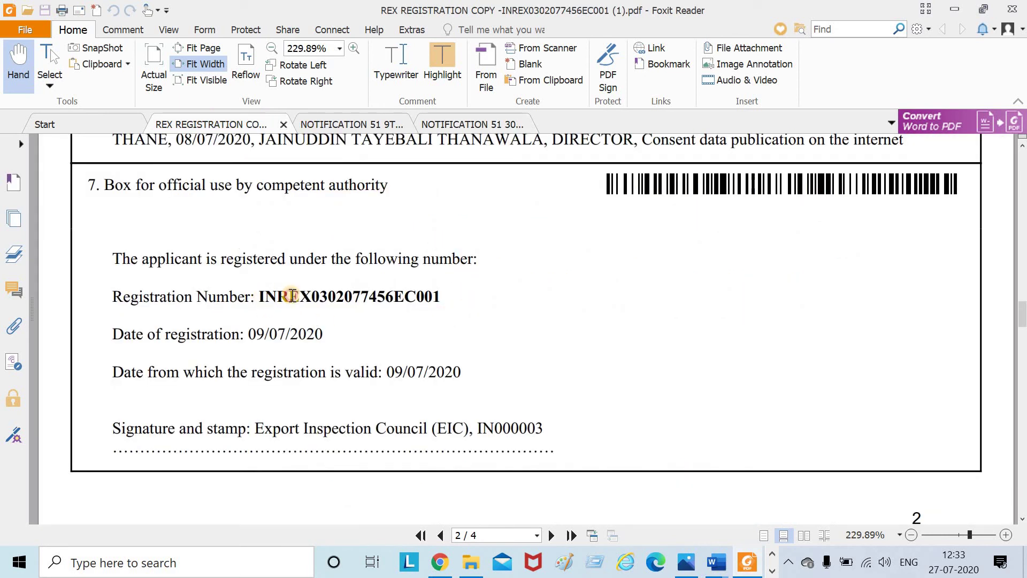
double_click(293, 296)
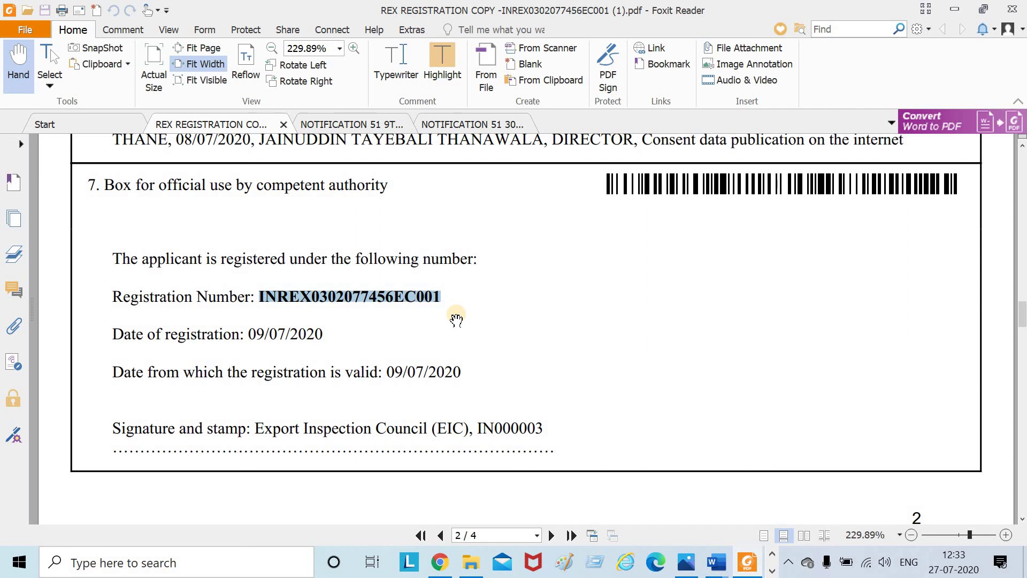
Glance at the 9 January 2018 notice and review the Annexure 1B local users table in the 30 December 2016 notification.
click(373, 122)
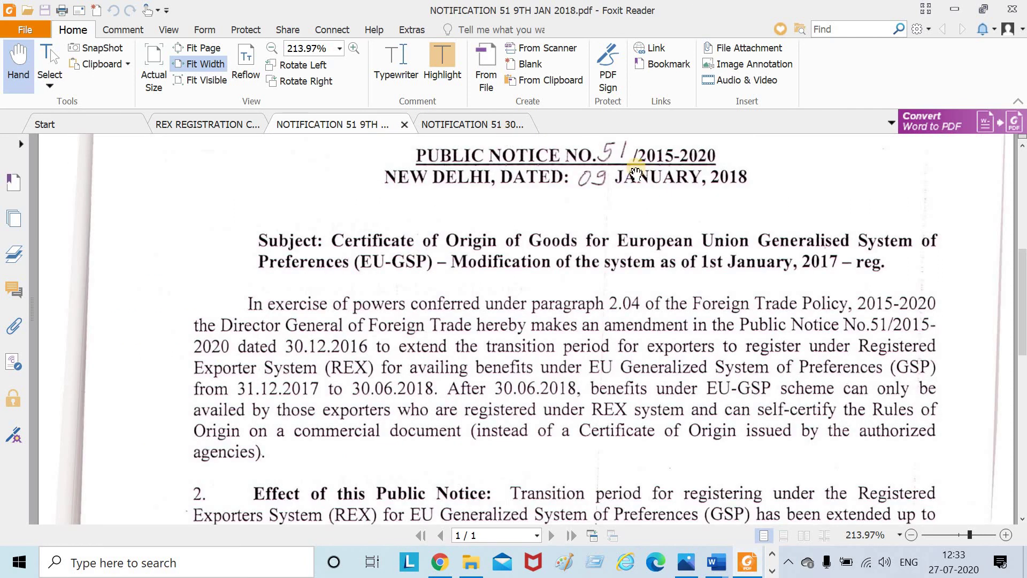
click(484, 124)
scroll(805, 181, down, 5)
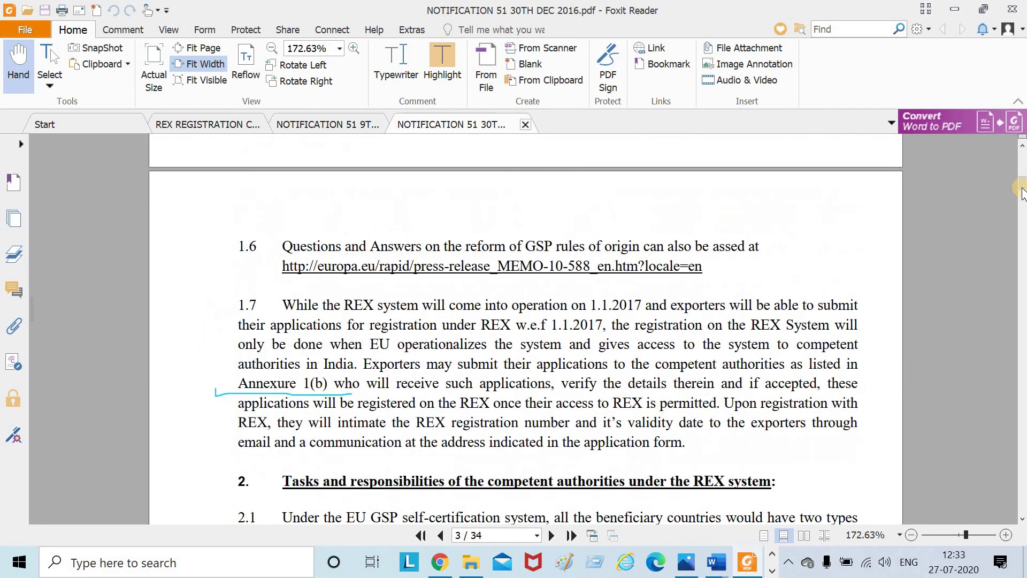
drag(1021, 192, 1024, 282)
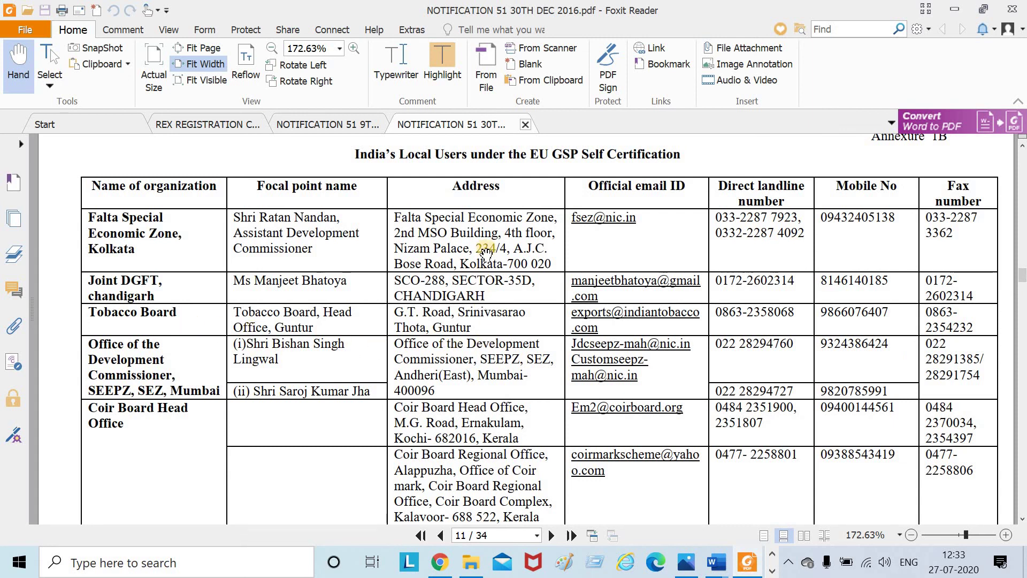
scroll(486, 253, down, 12)
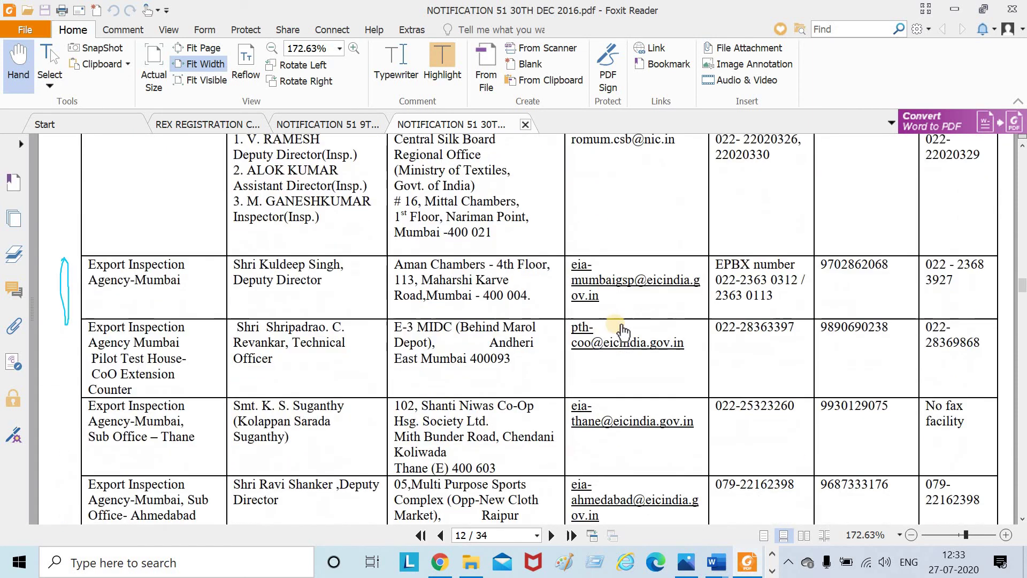
scroll(622, 331, down, 15)
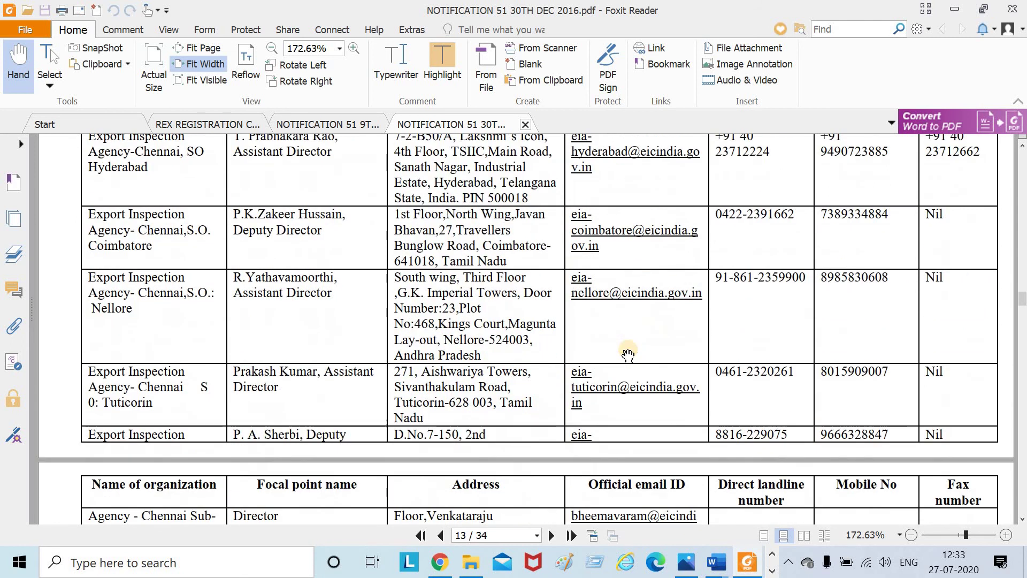
scroll(627, 354, down, 6)
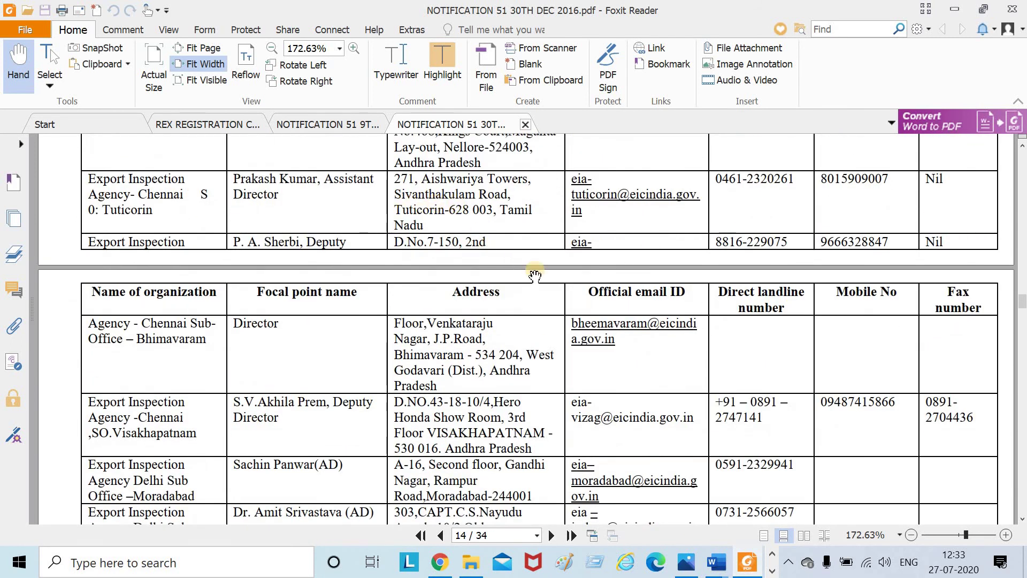
scroll(537, 283, down, 7)
scroll(541, 289, down, 5)
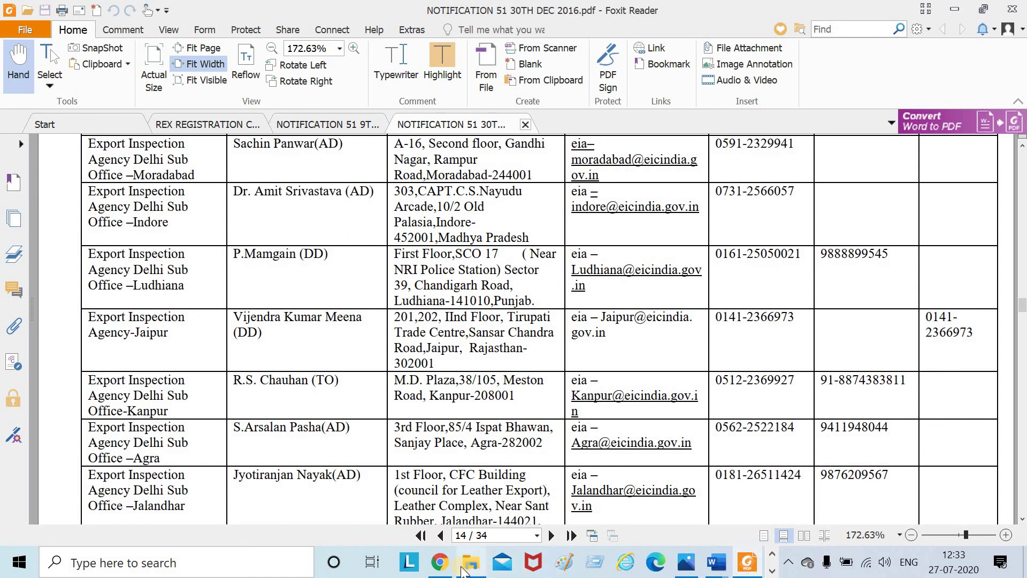
Switch to the Photos window showing the FIRST PAGE- REX ENGLISH.jpg title image.
mouse_move(458, 570)
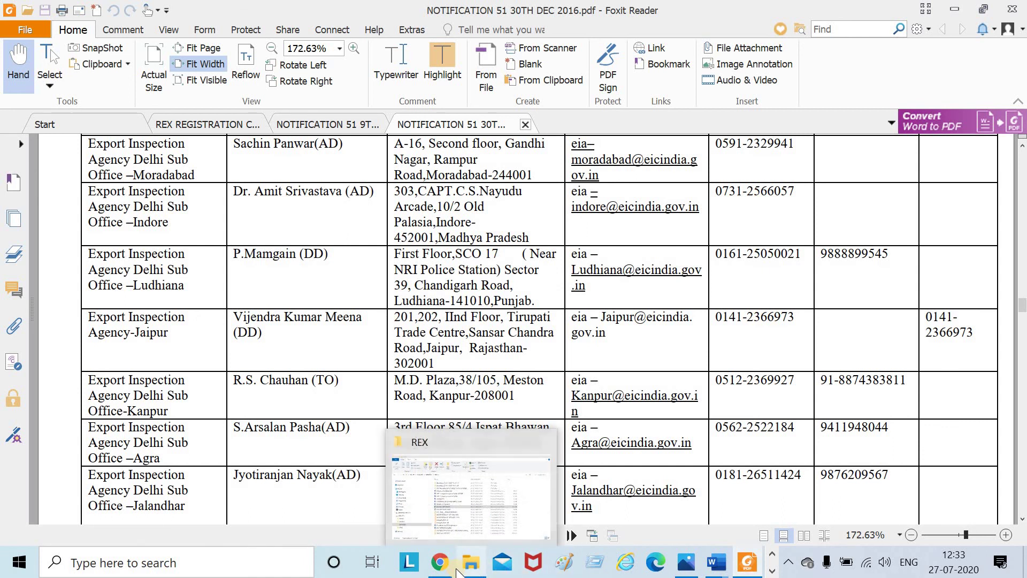
key(alt+Tab)
key(alt+Tab)
key(alt+Tab)
key(alt+Tab)
key(alt+Tab)
key(alt+Tab)
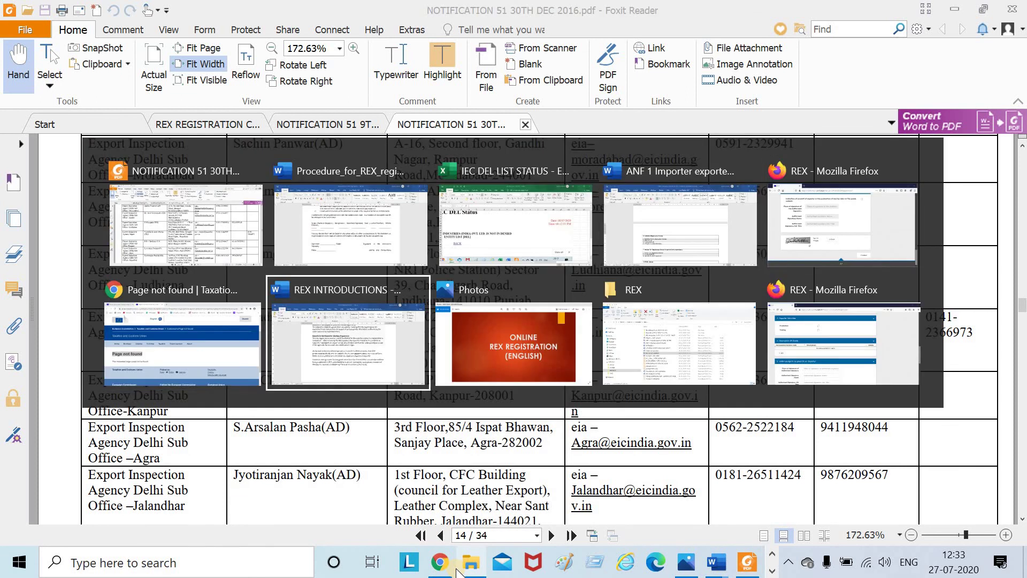
key(alt+Tab)
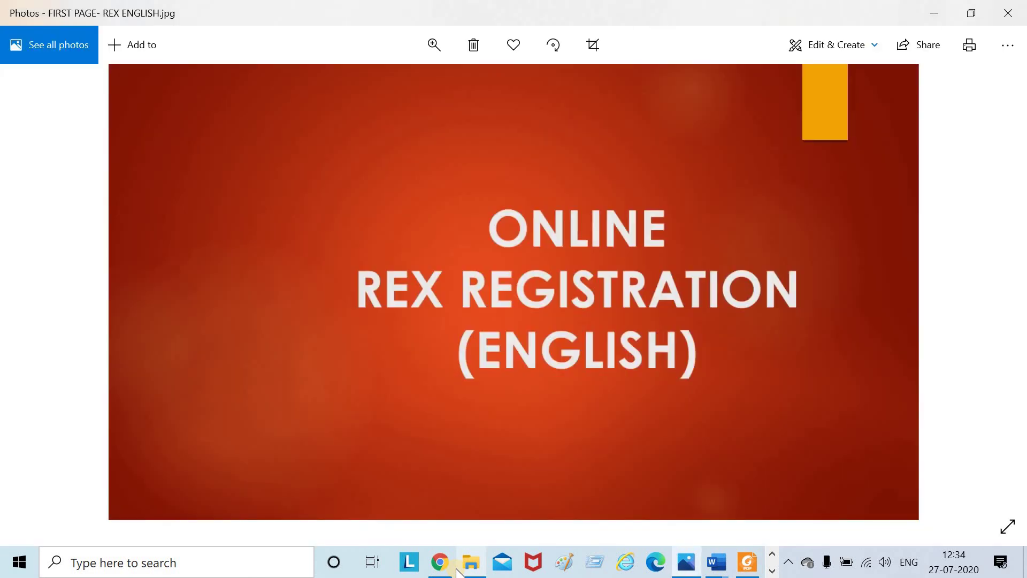